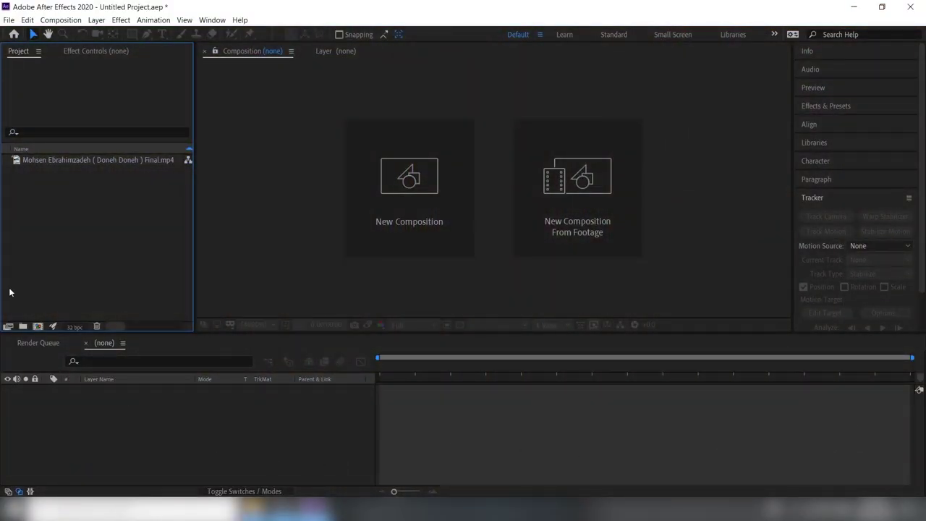
Step: Create a new composition from the MP4 music-video footage, named after the file
left_click(66, 161)
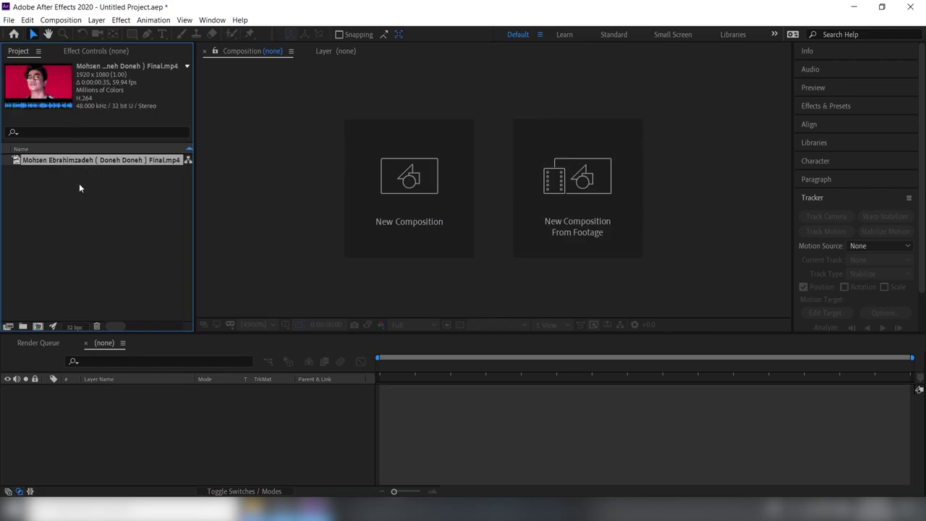
left_click(75, 186)
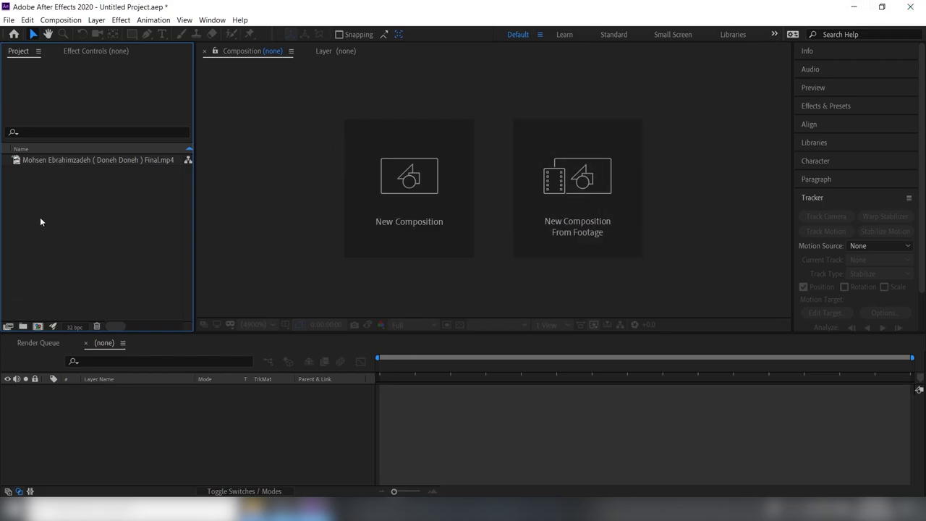
left_click_drag(59, 159, 38, 311)
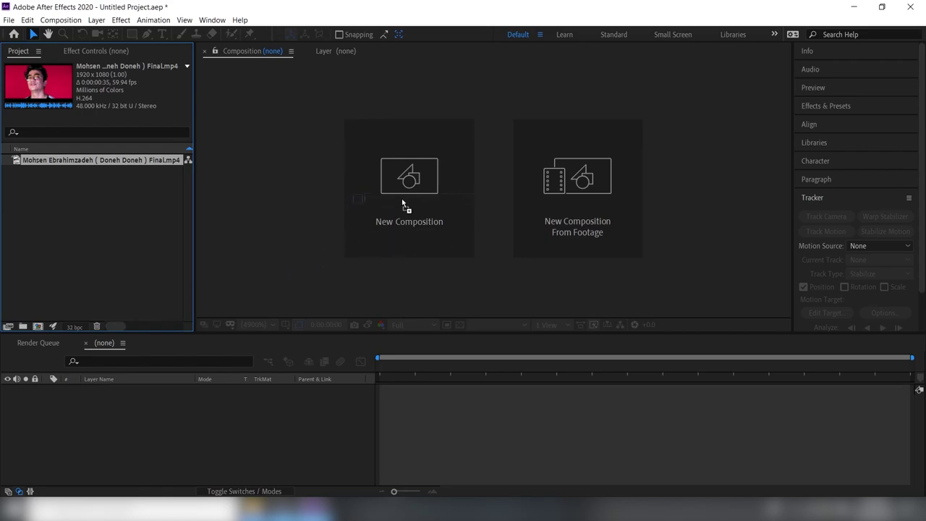
left_click_drag(403, 202, 397, 196)
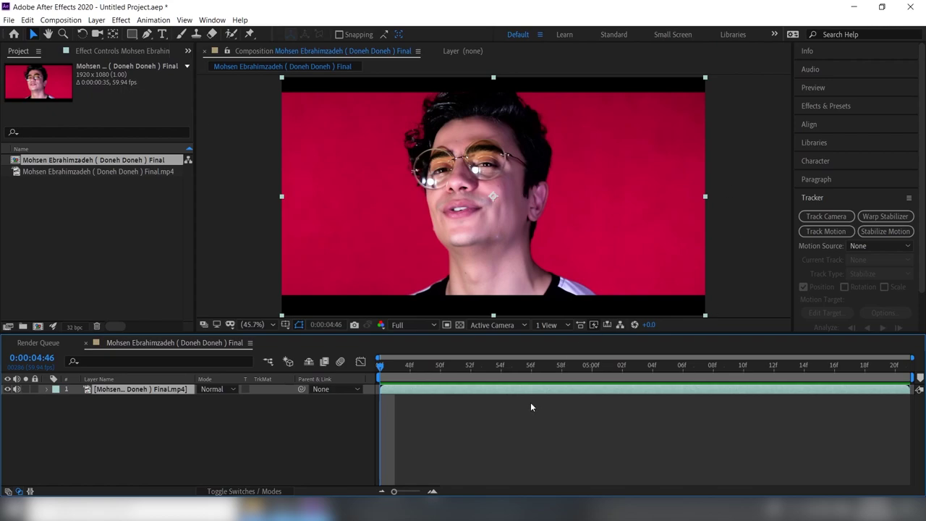
left_click(114, 411)
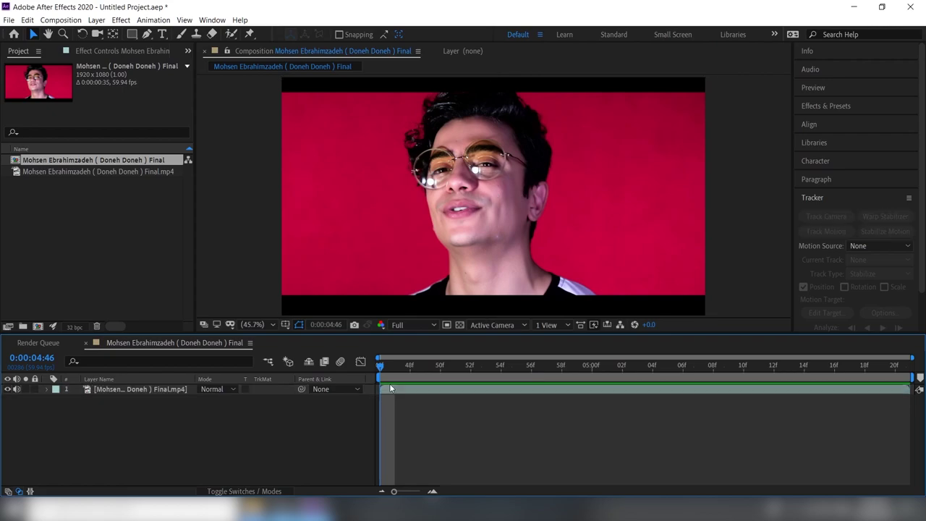
key("space")
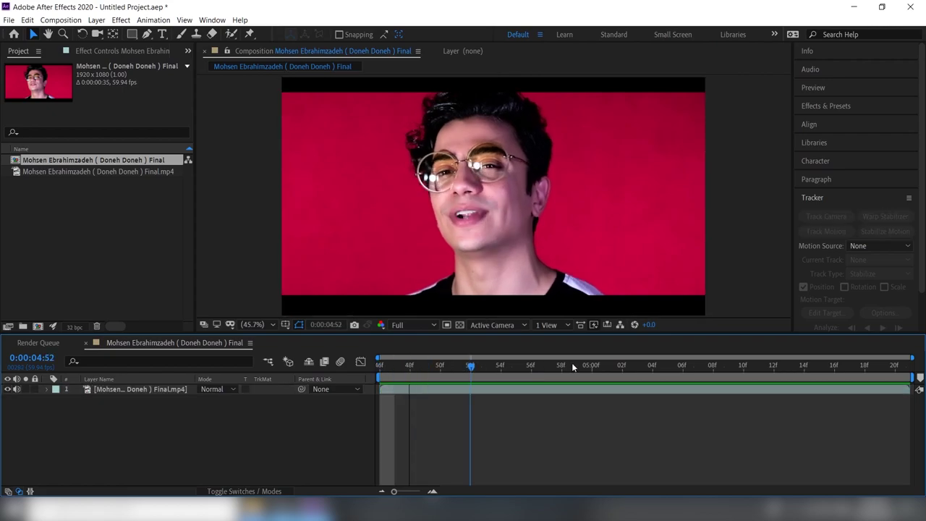
key("space")
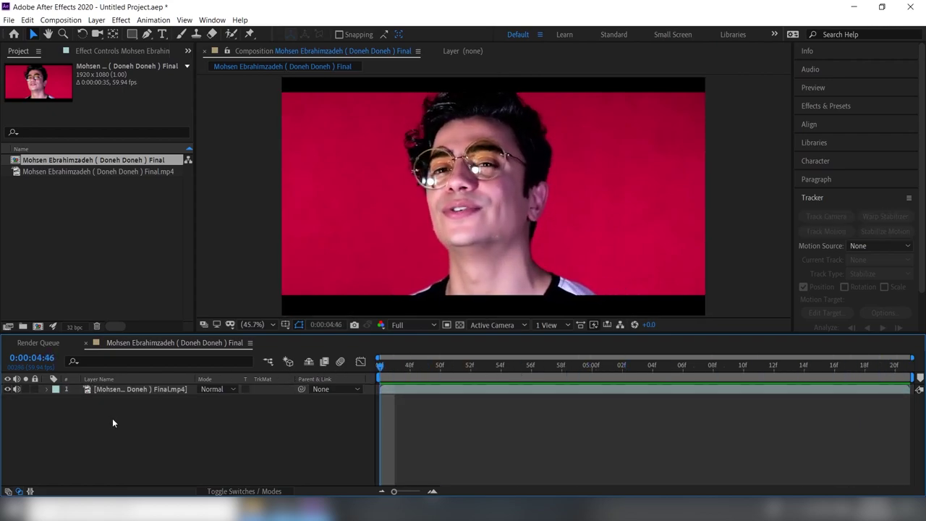
left_click(120, 392)
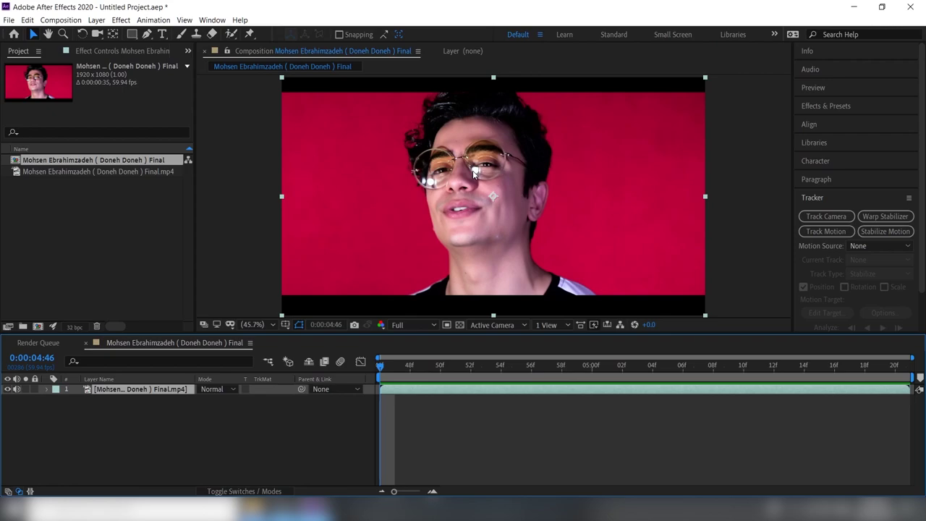
left_click_drag(387, 374, 893, 377)
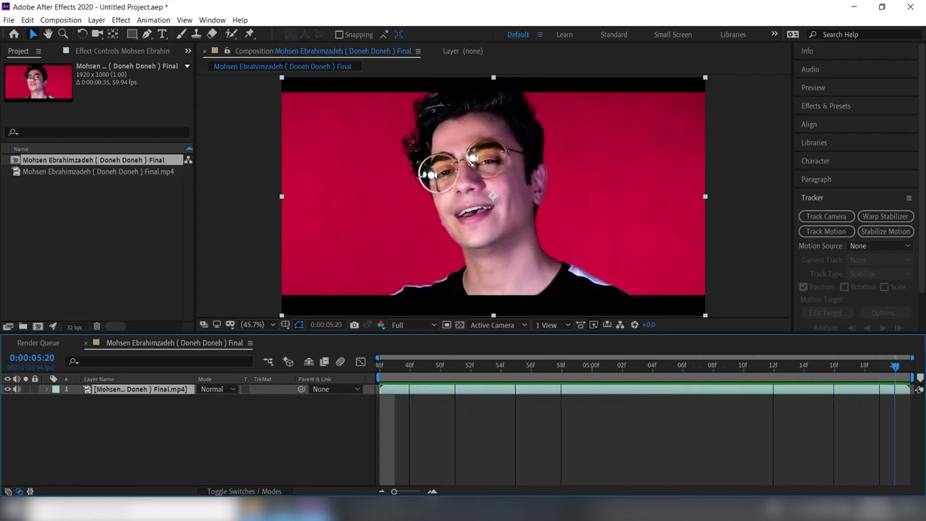
mouse_move(892, 378)
left_mouse_down()
mouse_move(353, 371)
mouse_move(895, 369)
left_mouse_up()
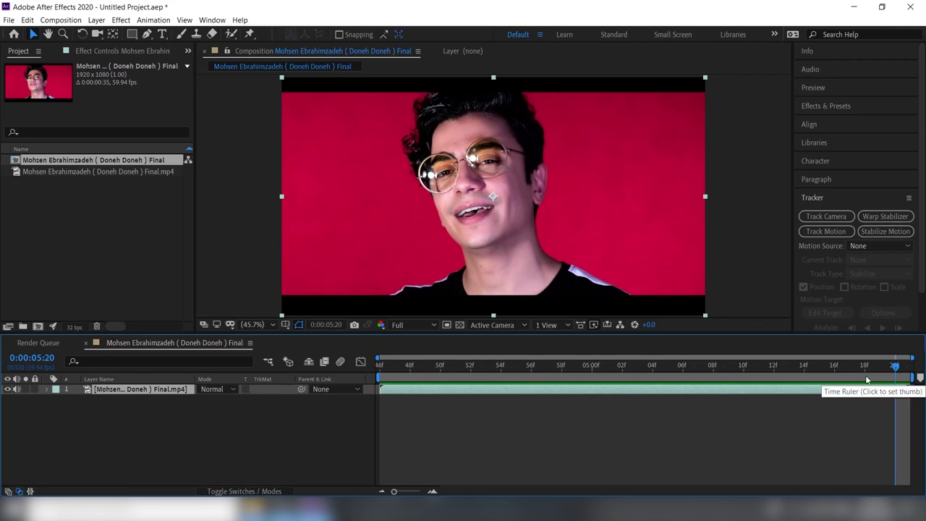
key("space")
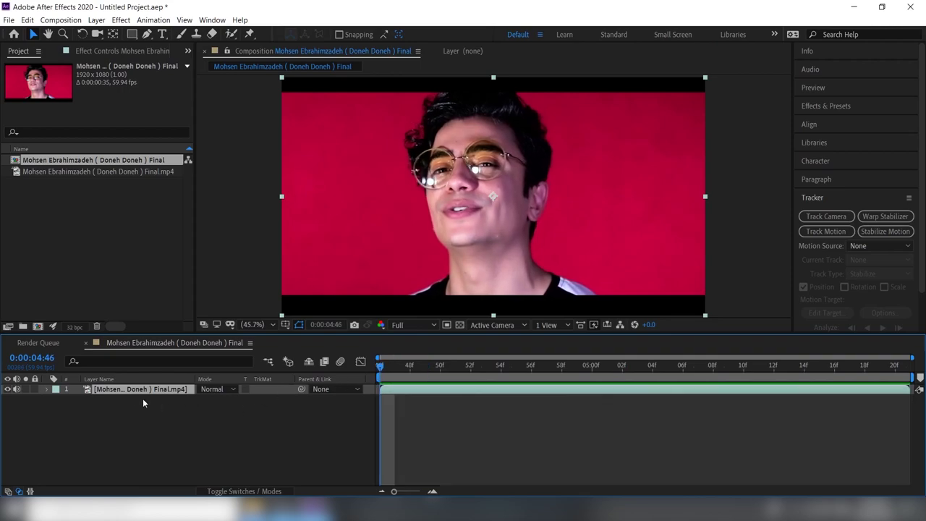
Step: Run the 3D Camera Tracker on the footage, preview the solved track, and view at 100%
left_click(822, 218)
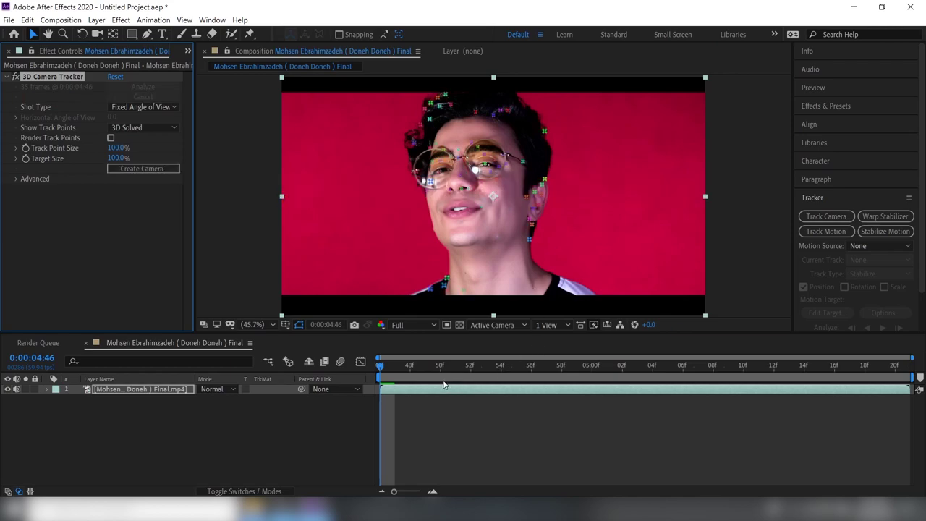
left_click_drag(381, 365, 410, 366)
key("space")
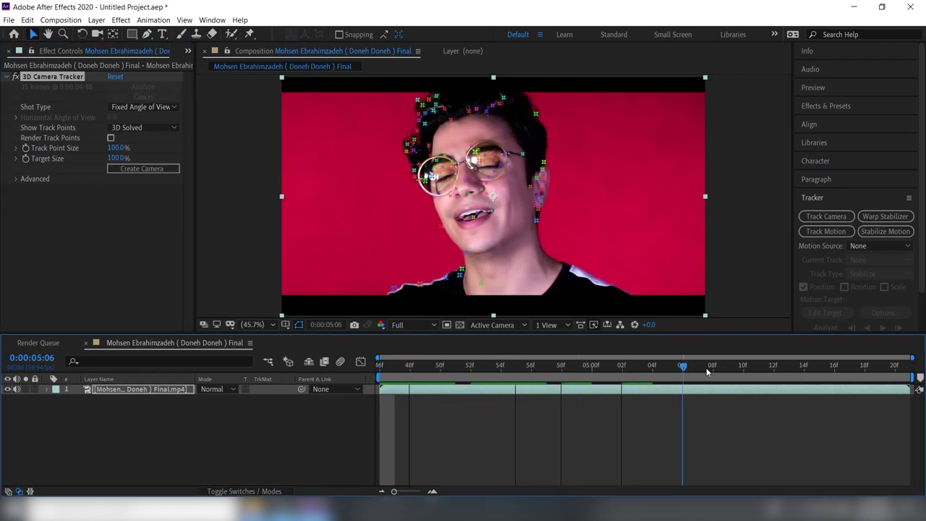
left_click_drag(886, 379, 377, 382)
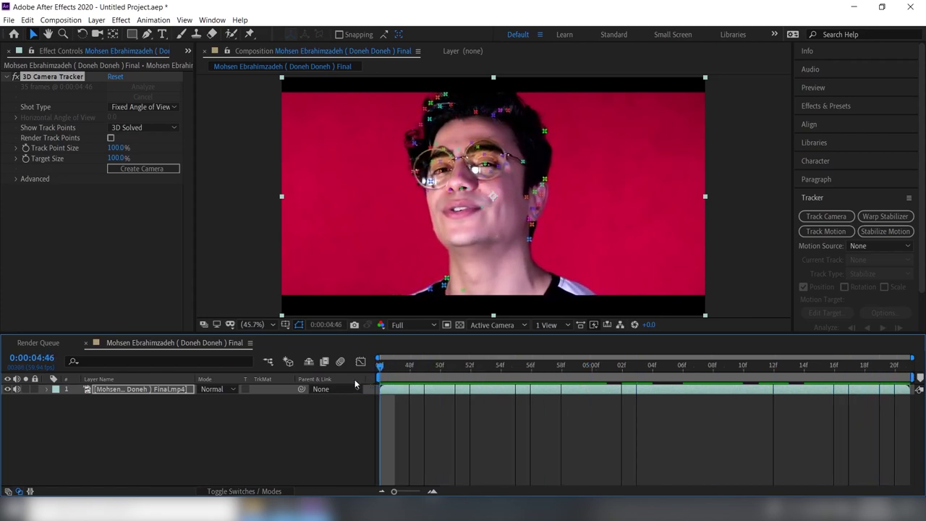
left_click_drag(354, 384, 913, 406)
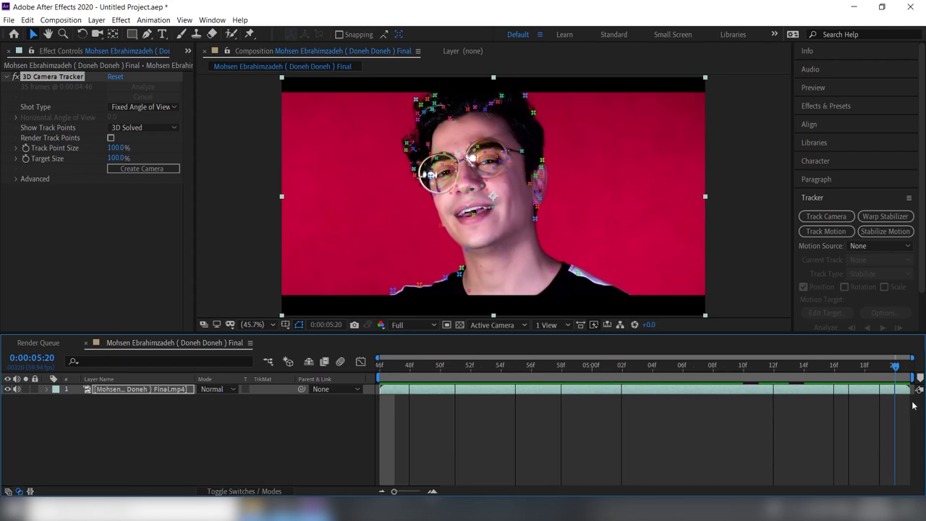
left_click_drag(886, 406, 347, 422)
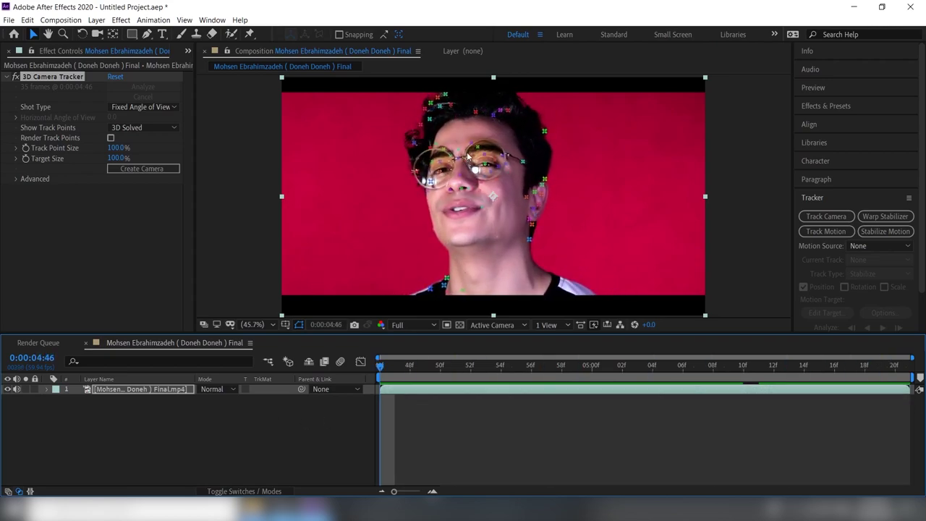
key("slash")
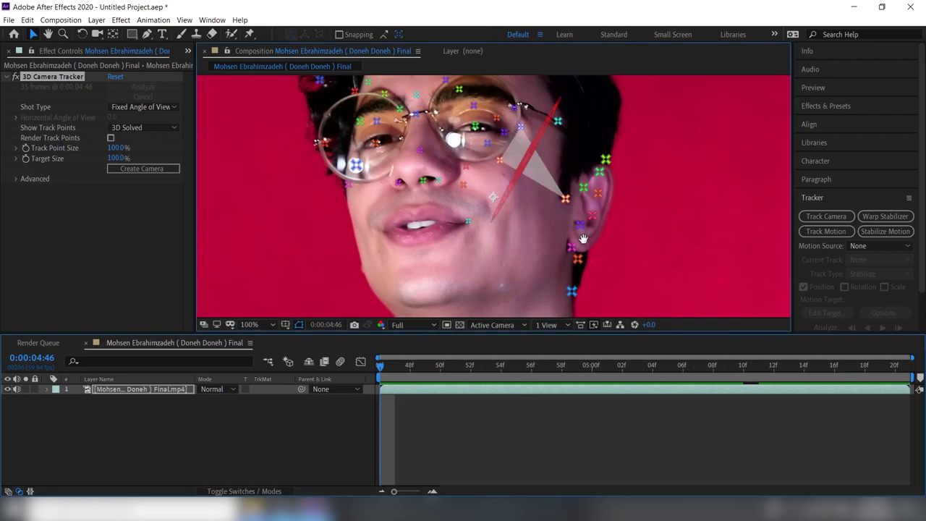
Step: Pan the view to the glasses and scrub through the clip to check the tracking
left_click_drag(372, 180, 426, 267)
key("v")
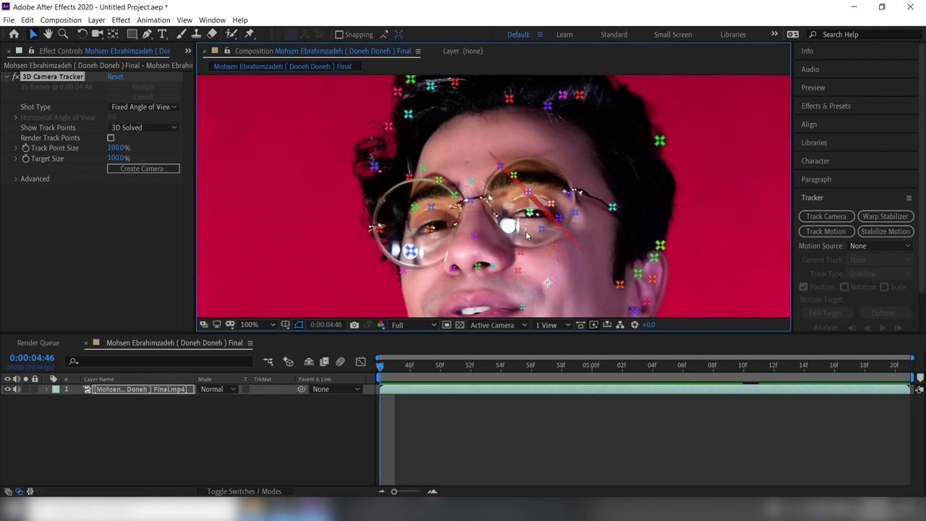
left_click_drag(403, 367, 681, 368)
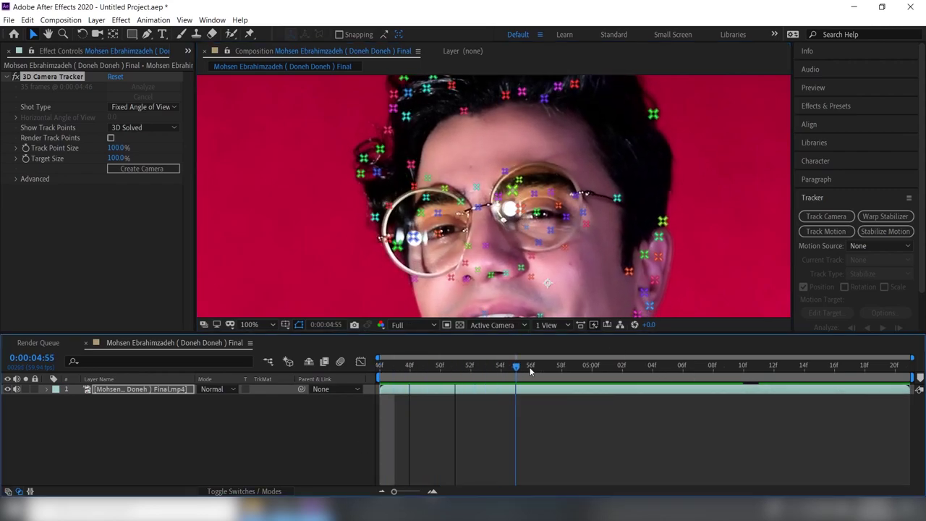
mouse_move(681, 365)
left_mouse_down()
mouse_move(488, 376)
mouse_move(895, 366)
mouse_move(338, 375)
left_mouse_up()
Step: Select three track points on the right lens to place the target, and open its options
left_click(513, 180)
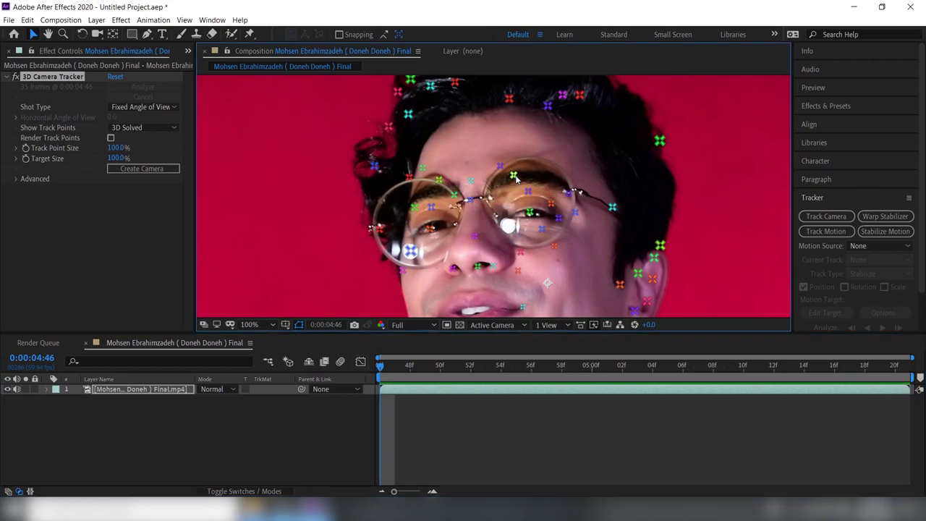
left_click(559, 219, "shift")
left_click(470, 200, "shift")
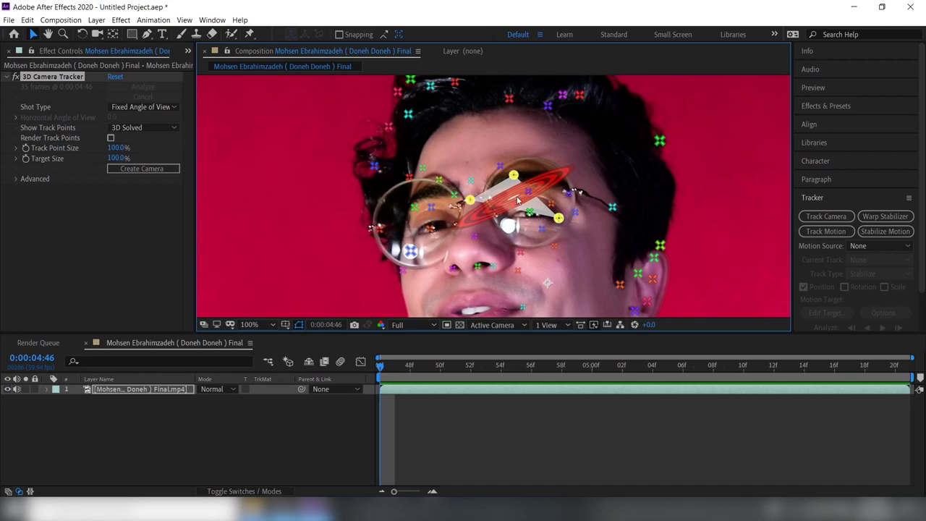
right_click(520, 199)
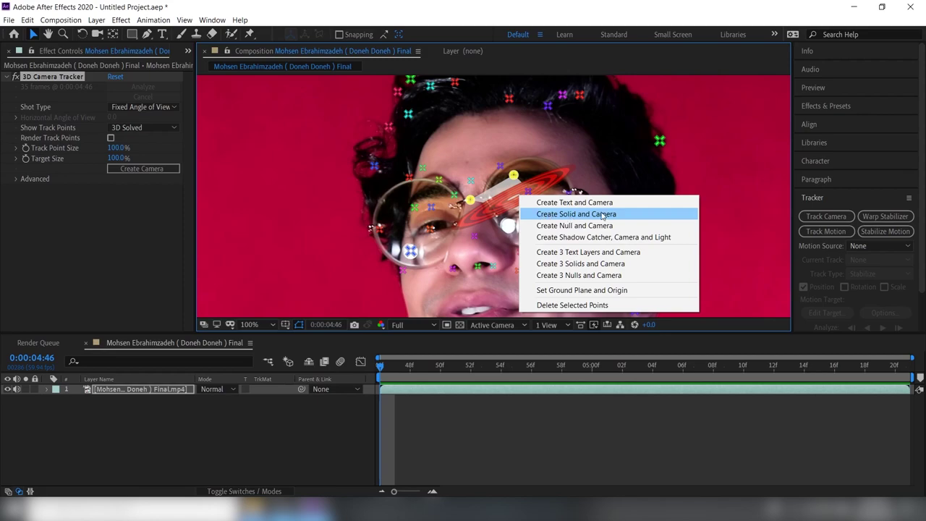
Step: Create a solid and camera at the lens target, fit the view, and preview the tracking
left_click(549, 215)
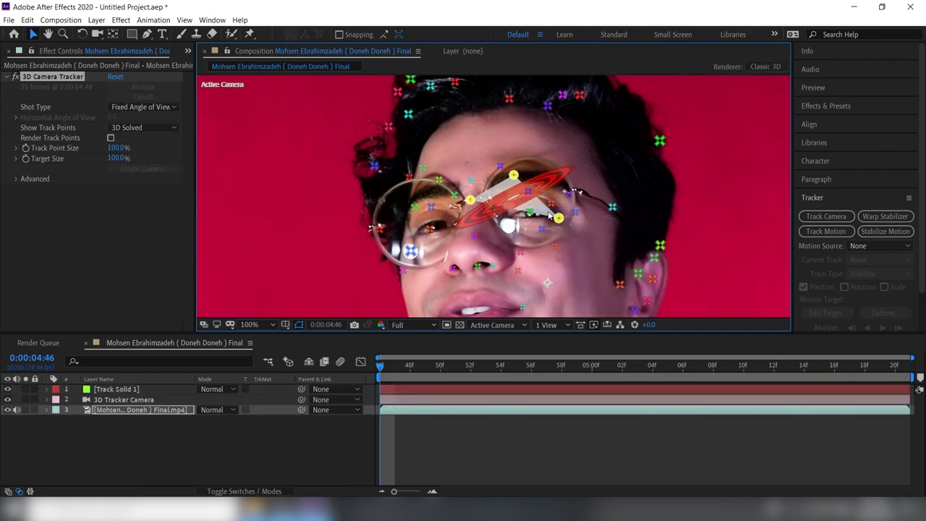
left_click(256, 324)
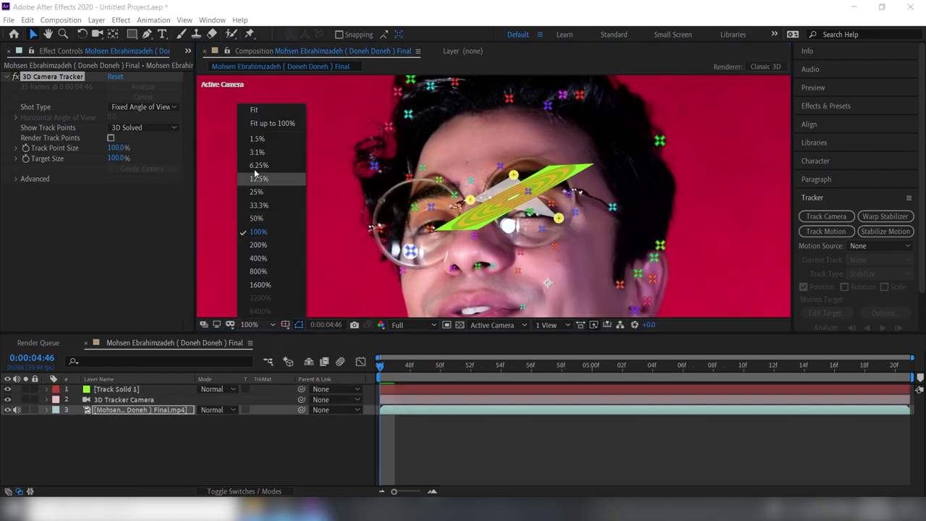
left_click(260, 109)
left_click(499, 435)
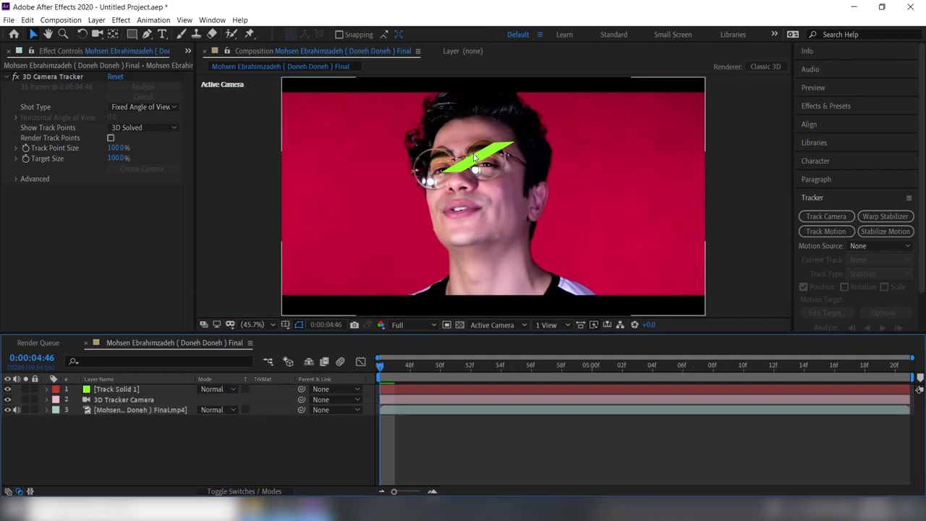
left_click_drag(383, 366, 357, 368)
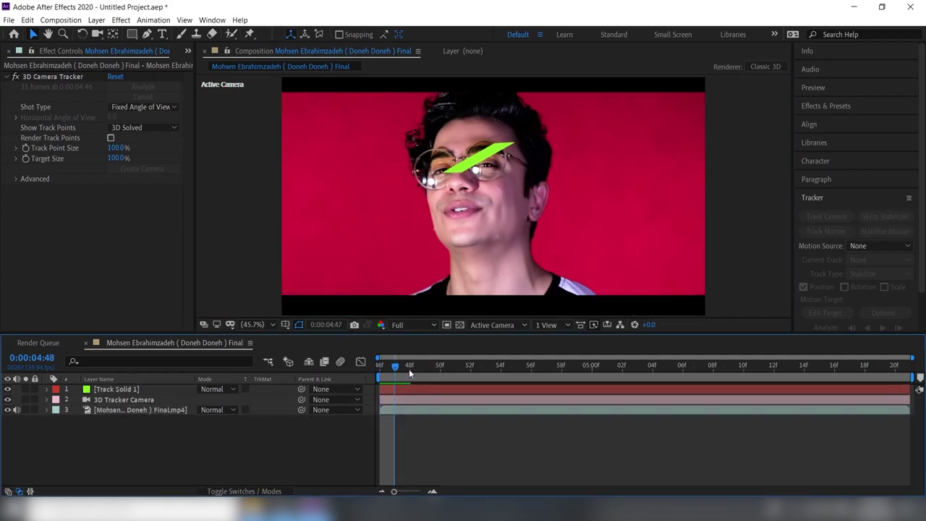
key("space")
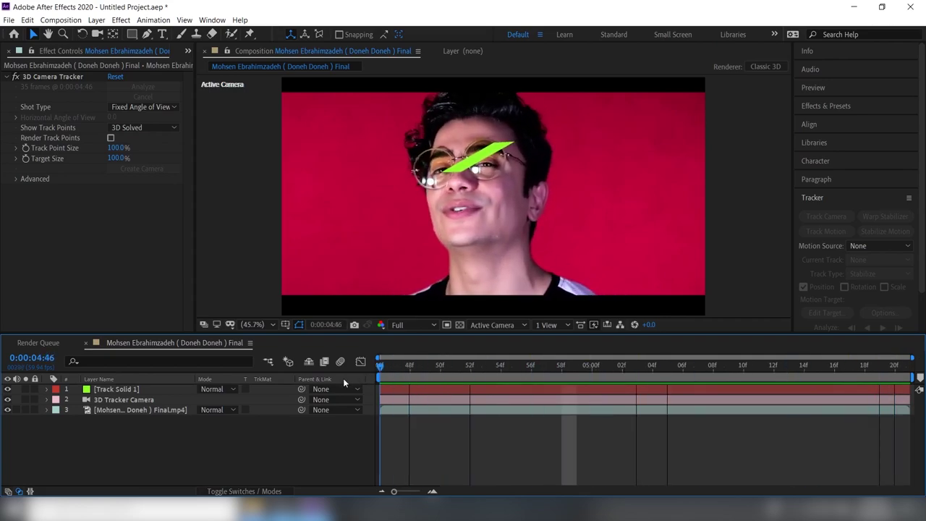
key("space")
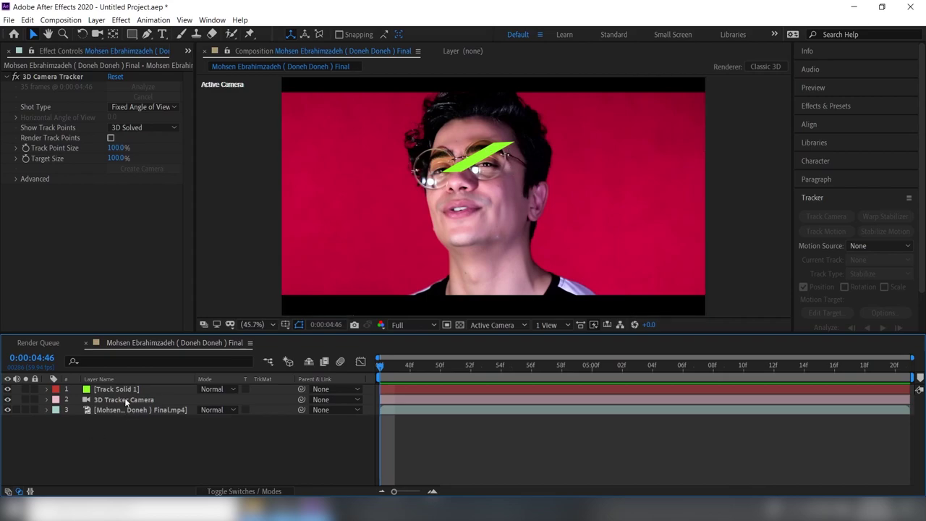
Step: Reset Track Solid 1's Orientation to 0,0,0
left_click(108, 390)
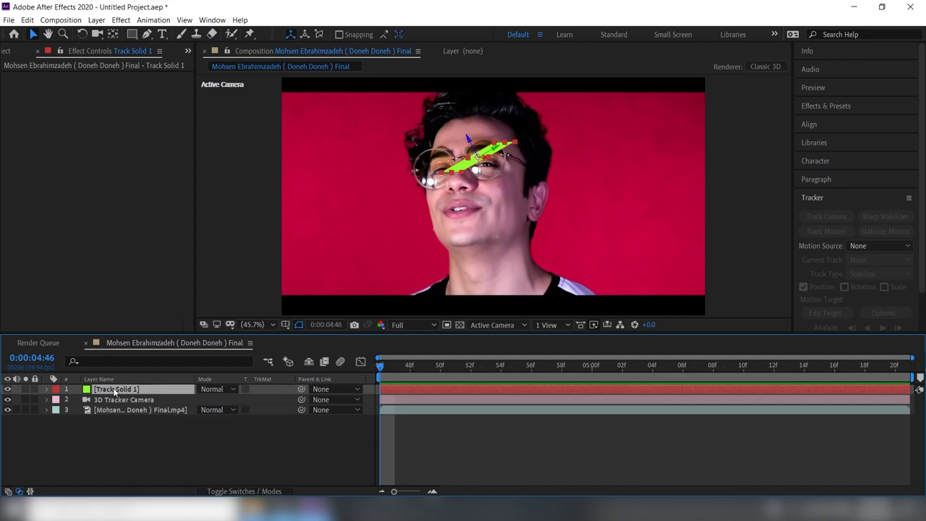
key("r")
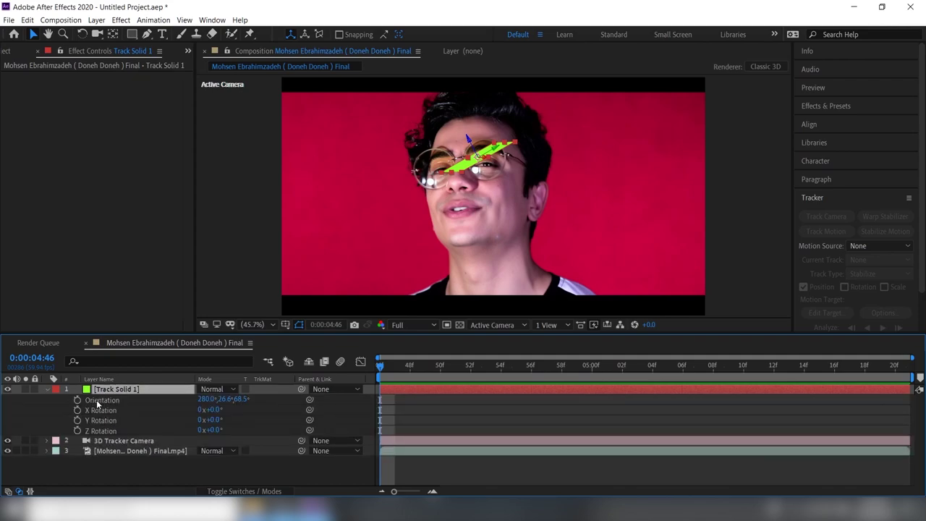
left_click(89, 400)
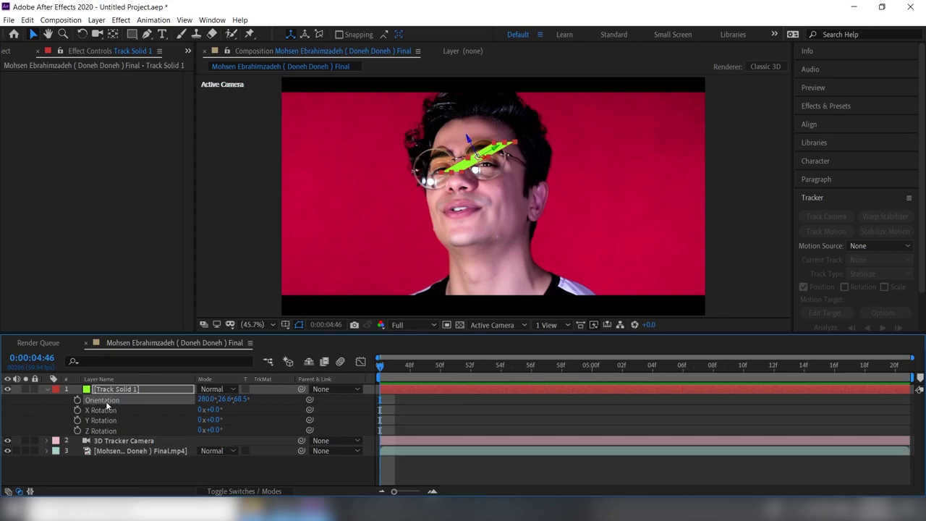
right_click(104, 401)
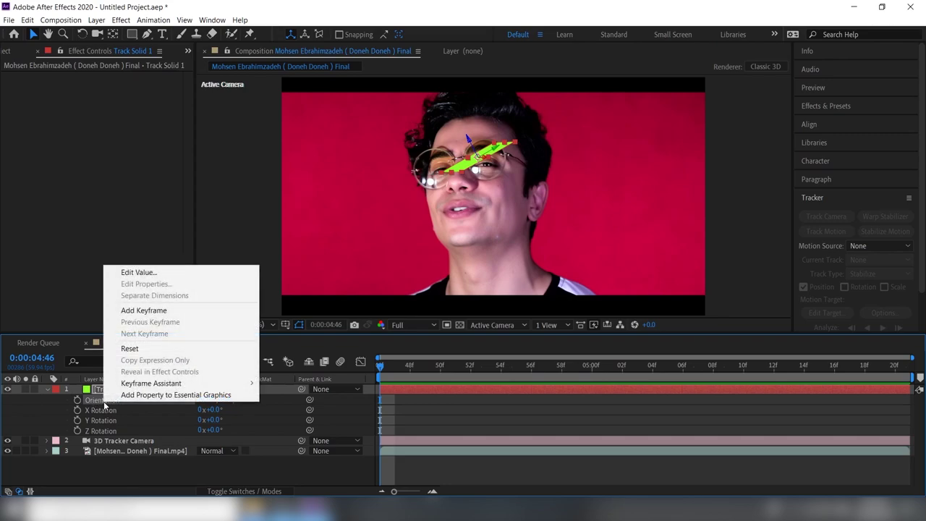
left_click(132, 348)
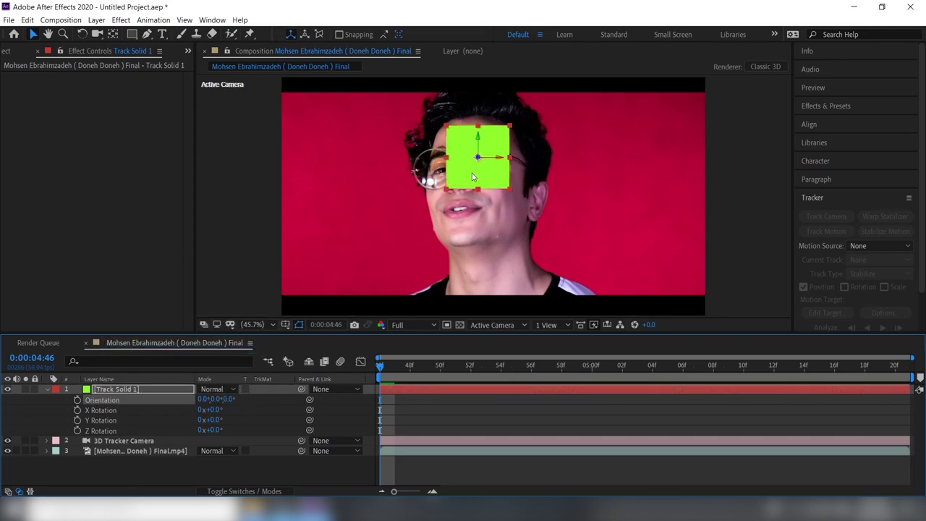
Step: Preview the tracked solid over the clip and reveal its Scale property
left_click(405, 425)
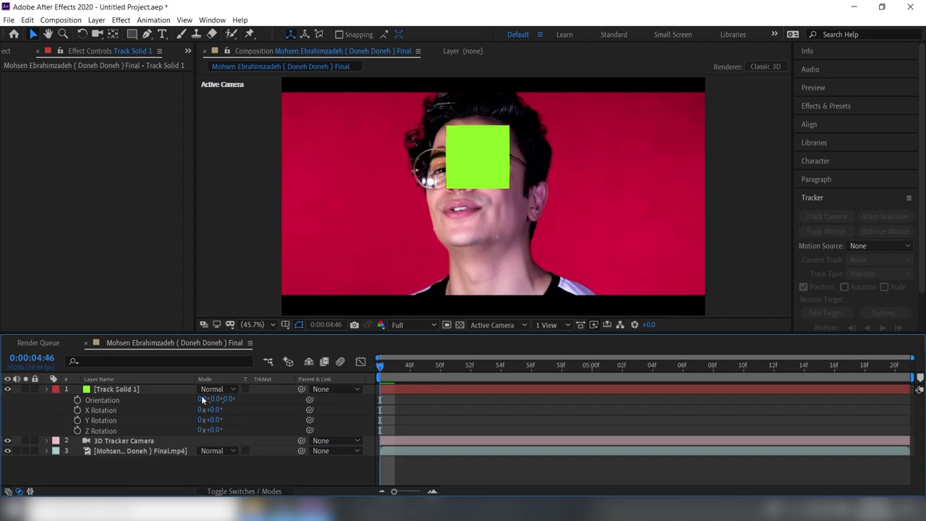
key("r")
left_click_drag(398, 368, 834, 368)
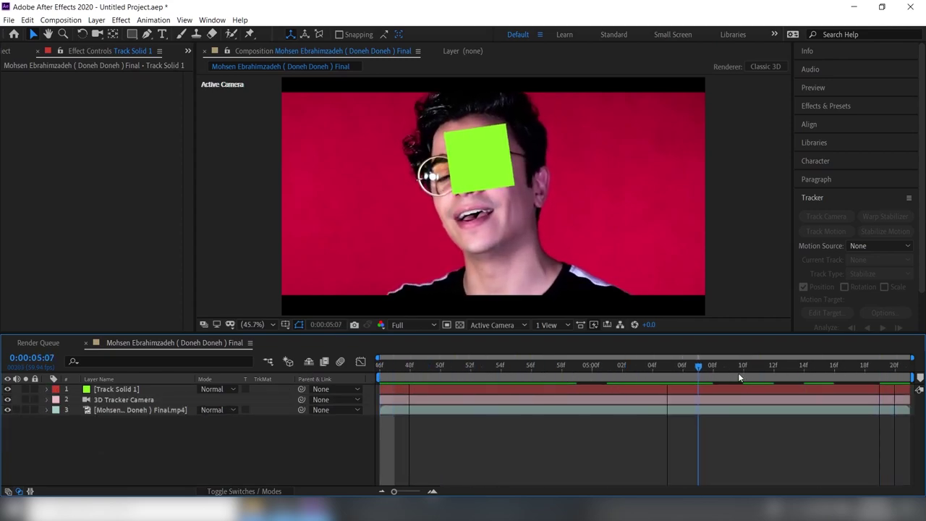
key("space")
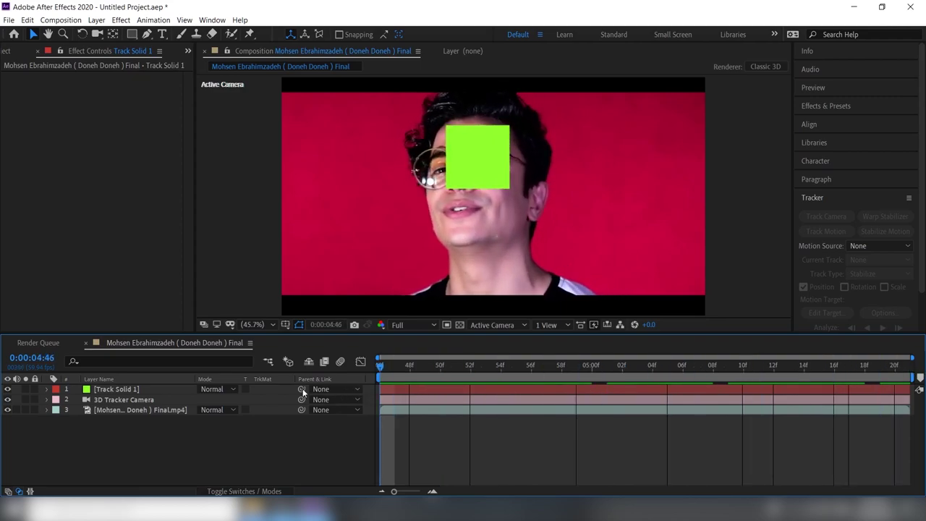
left_click(117, 389)
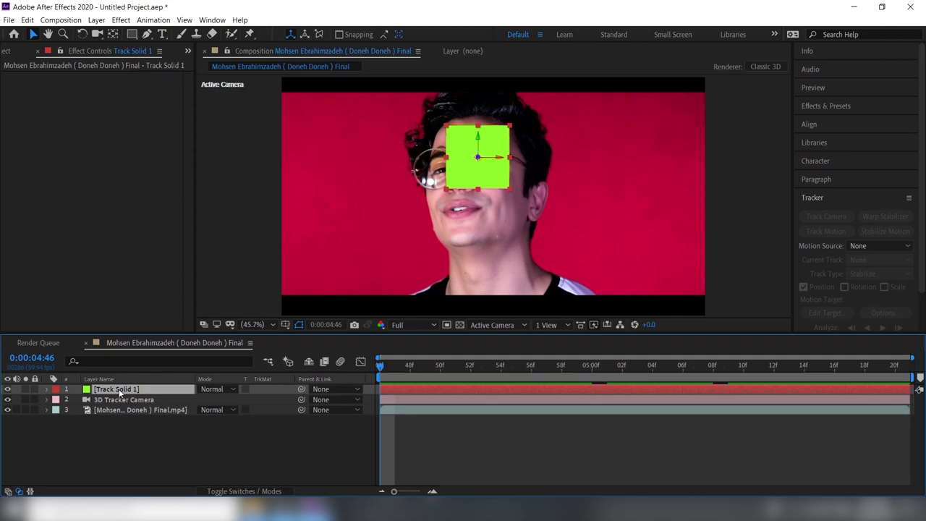
key("s")
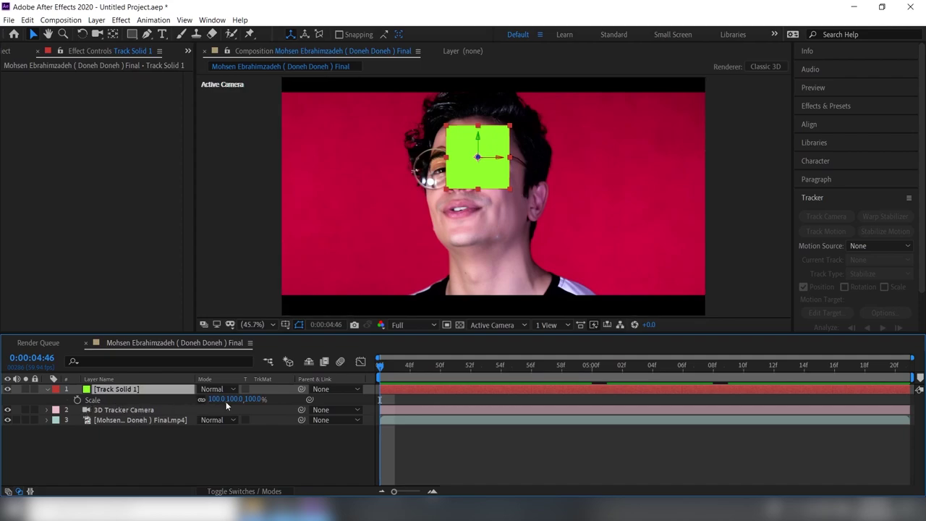
Step: Scale Track Solid 1 to 141% to cover the eyes and glasses, then open the Effect menu
left_click_drag(215, 400, 241, 400)
left_click(518, 466)
left_click(409, 365)
mouse_move(436, 374)
left_mouse_down()
mouse_move(879, 387)
mouse_move(39, 389)
left_mouse_up()
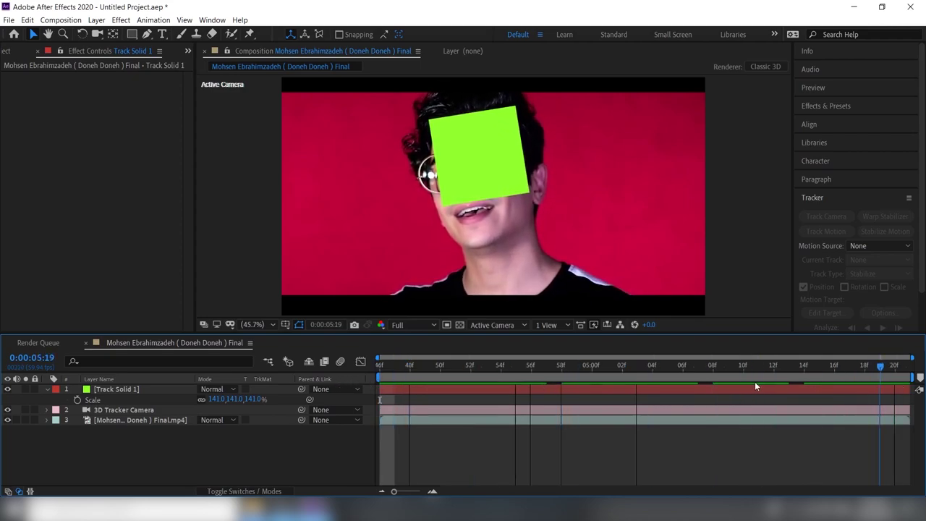
left_click(47, 389)
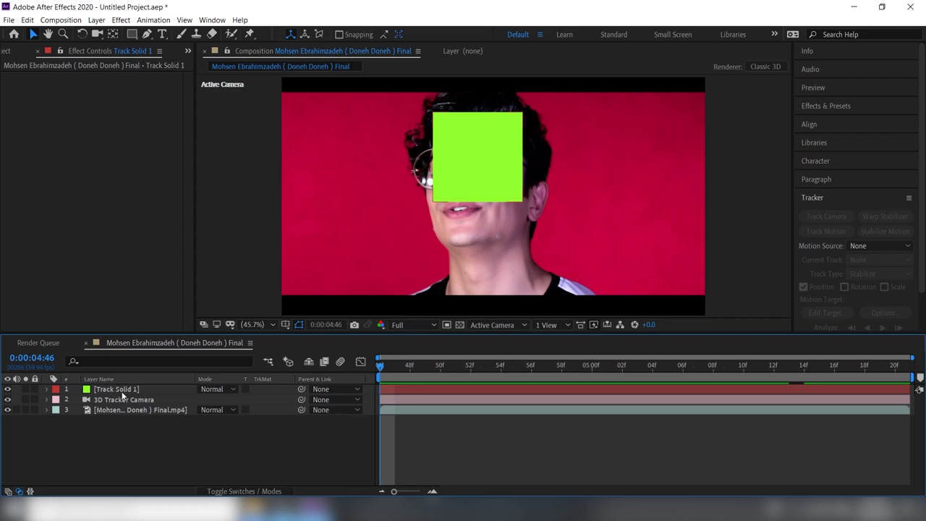
left_click(120, 389)
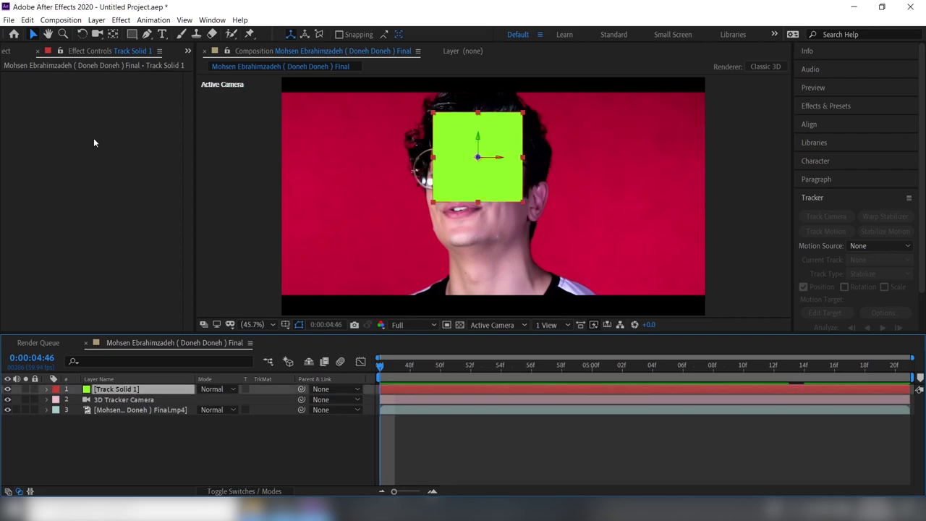
left_click(121, 19)
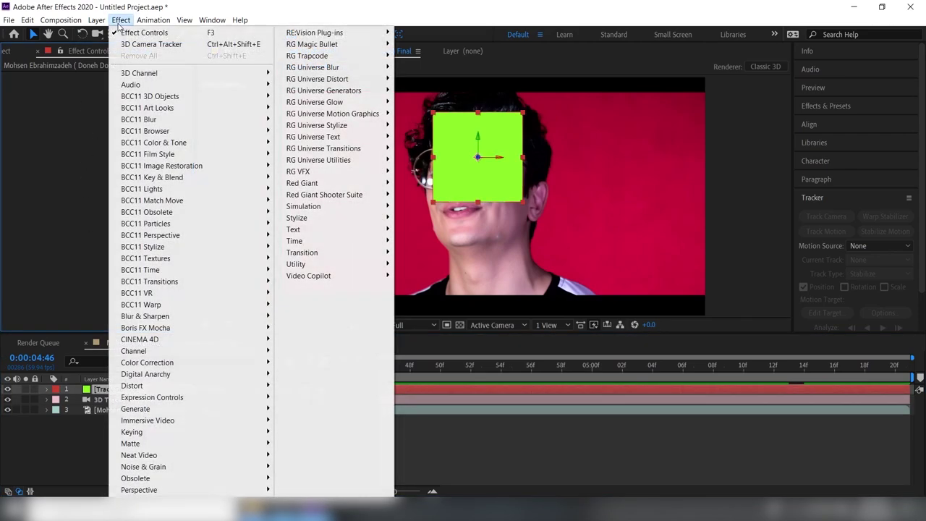
Step: Apply Video Copilot Saber to Track Solid 1 and preview the blue glow
mouse_move(300, 277)
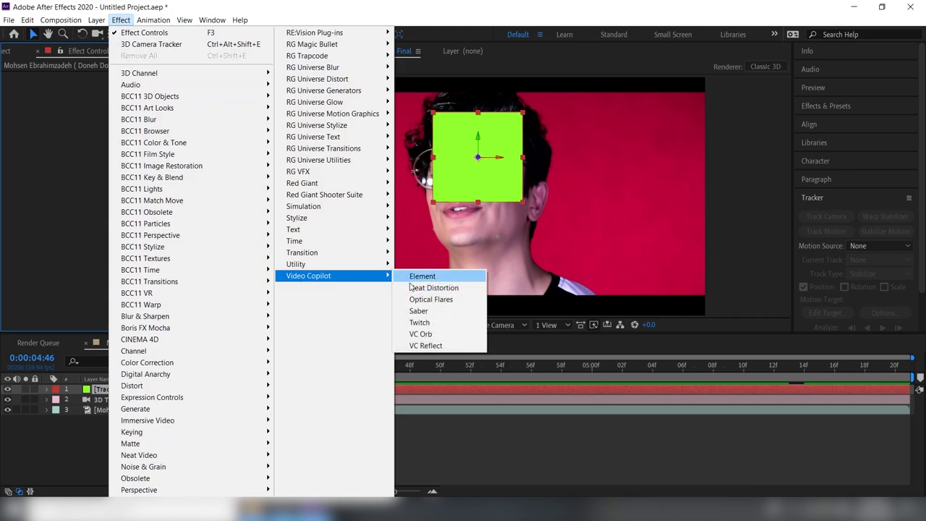
left_click(421, 312)
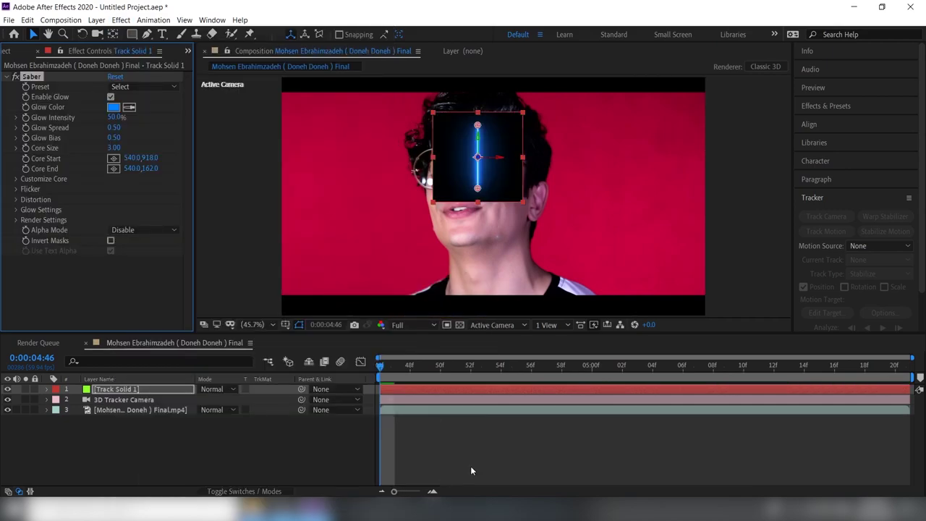
left_click(476, 424)
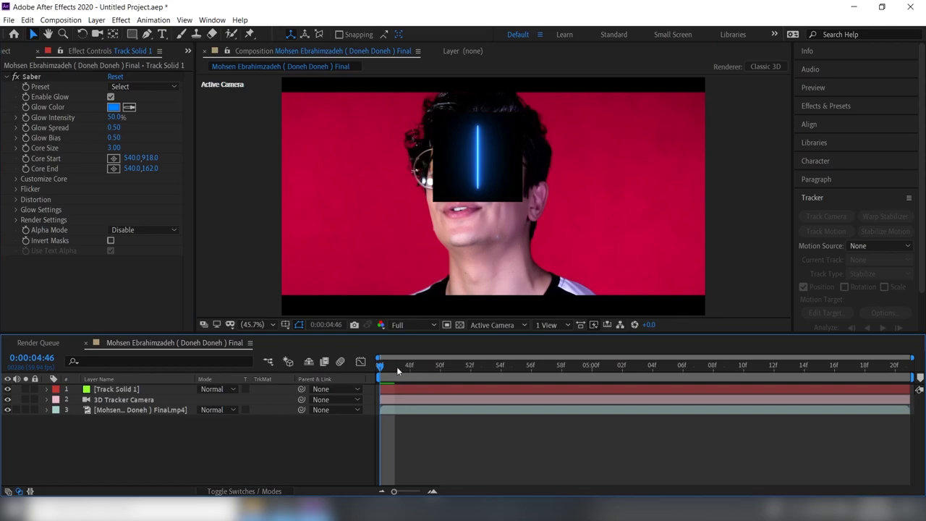
left_click_drag(397, 366, 456, 366)
key("space")
Step: Review the Saber settings and open Track Solid 1's blend mode choices
left_click(35, 77)
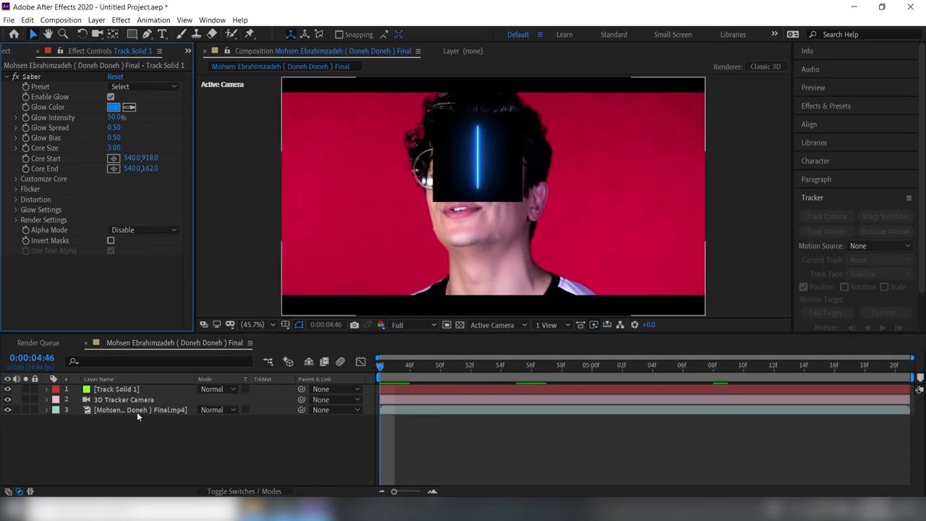
left_click(112, 390)
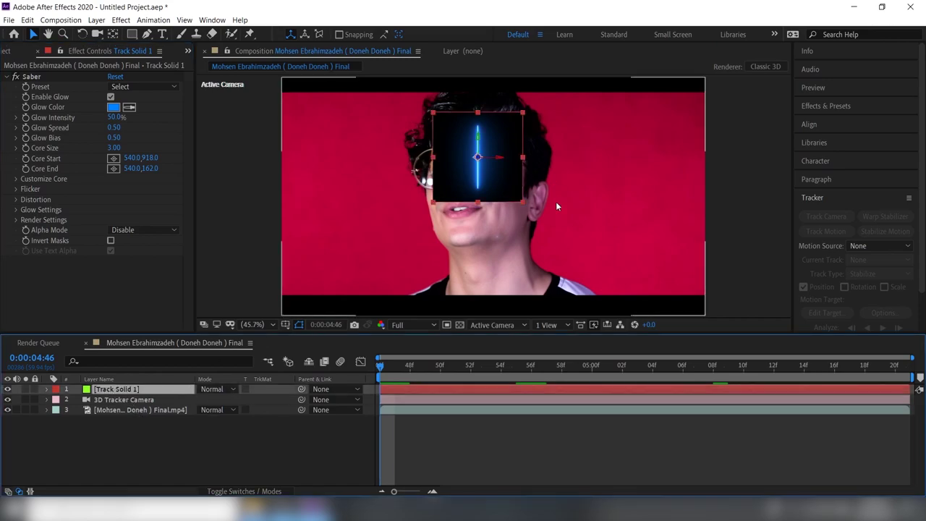
left_click(484, 447)
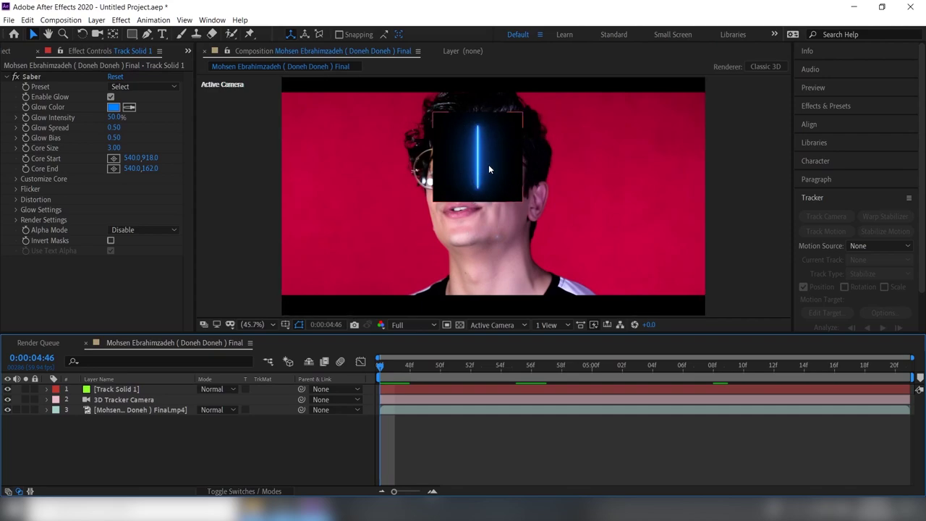
left_click(215, 390)
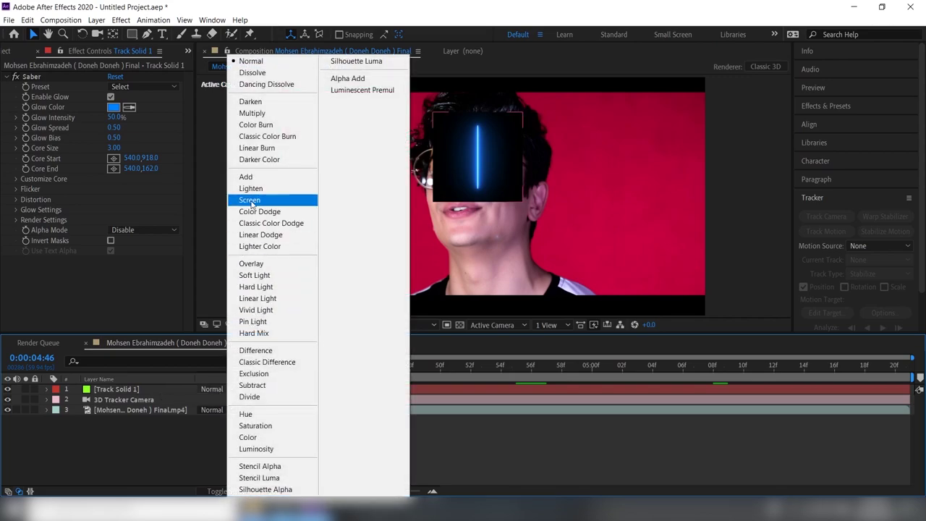
Step: Set Track Solid 1's blend mode to Screen and scrub to 0:00:05:20 to check the glow
left_click(250, 200)
left_click(483, 455)
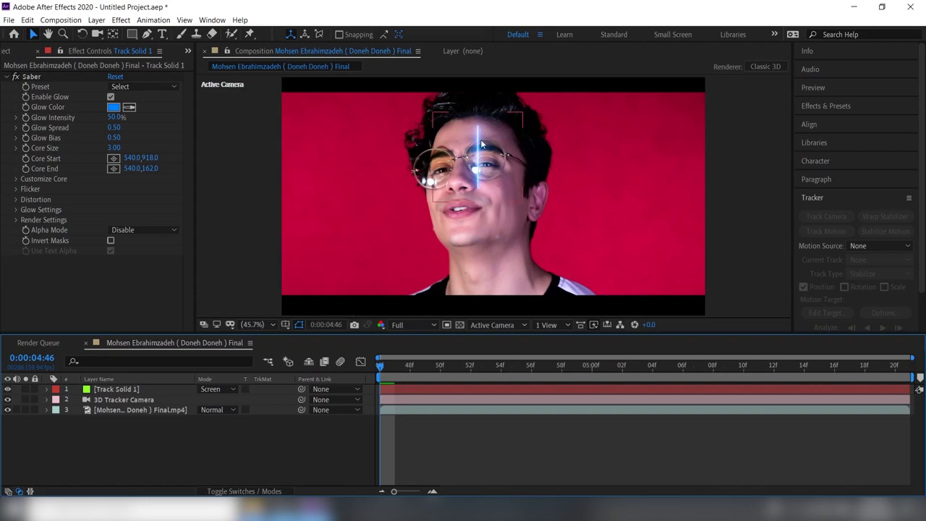
left_click_drag(380, 364, 879, 365)
left_click_drag(804, 364, 773, 365)
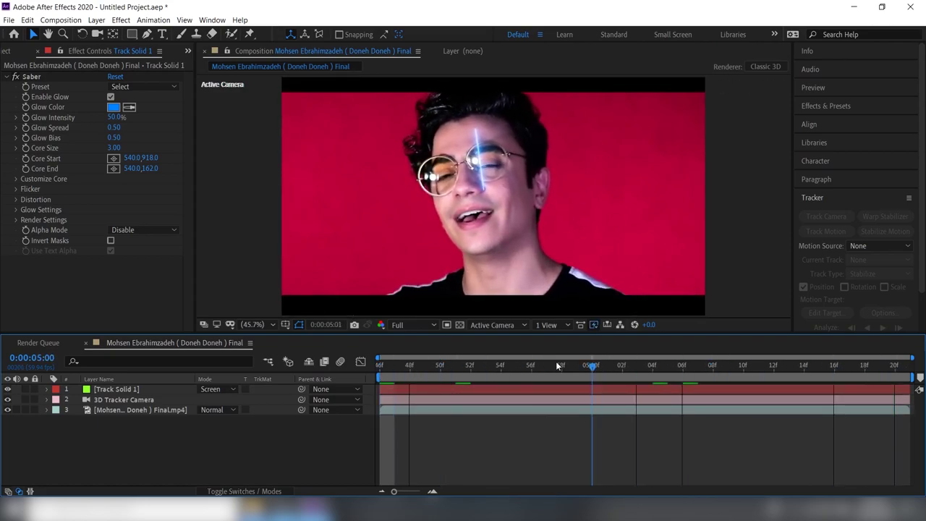
left_click_drag(861, 364, 895, 366)
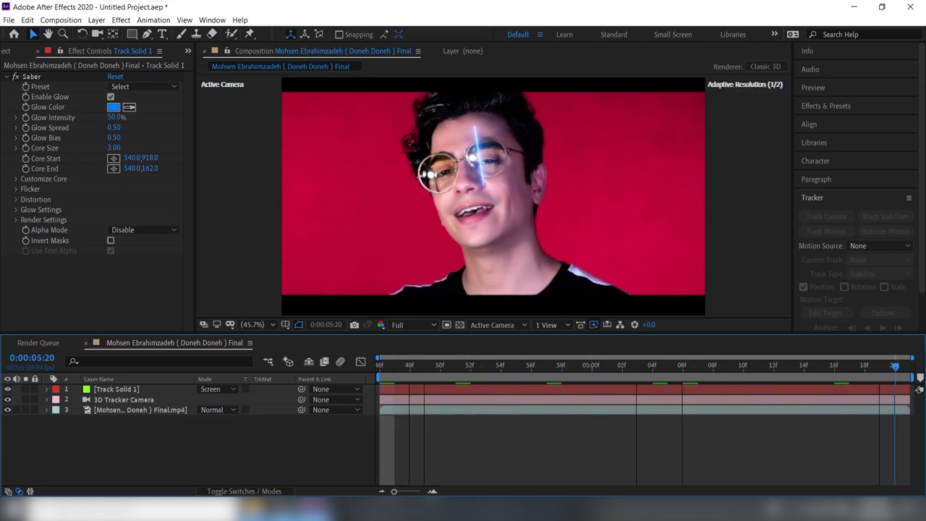
left_click(125, 389)
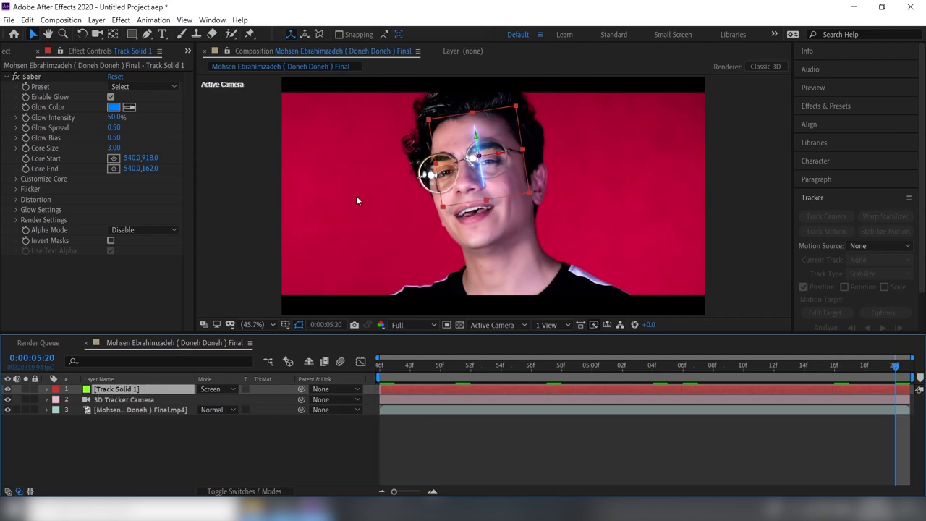
Step: Zoom the viewer in on the glasses and switch to the Pen tool
scroll(526, 130, "up", 1)
scroll(515, 129, "up", 1)
scroll(506, 142, "up", 1)
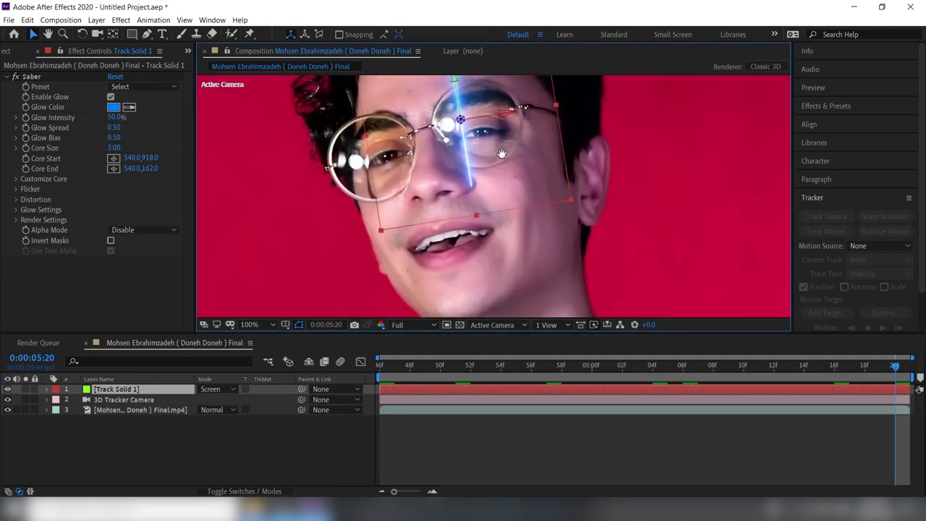
scroll(453, 193, "up", 2)
scroll(454, 193, "down", 2)
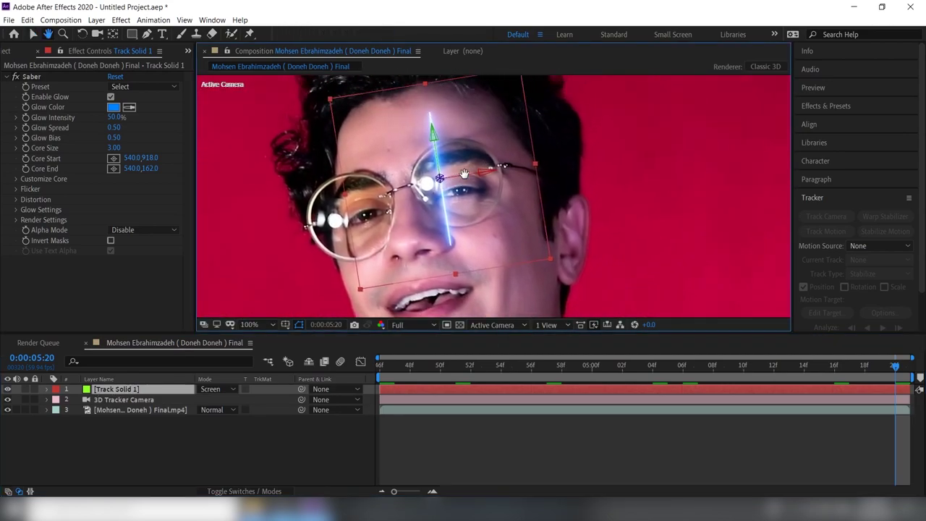
scroll(459, 150, "up", 3)
scroll(470, 180, "down", 1)
key("v")
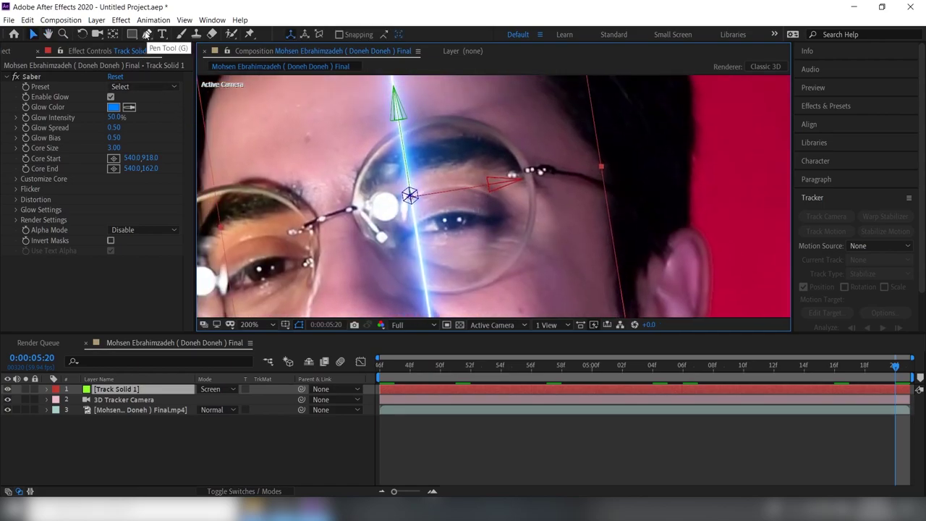
left_click(147, 34)
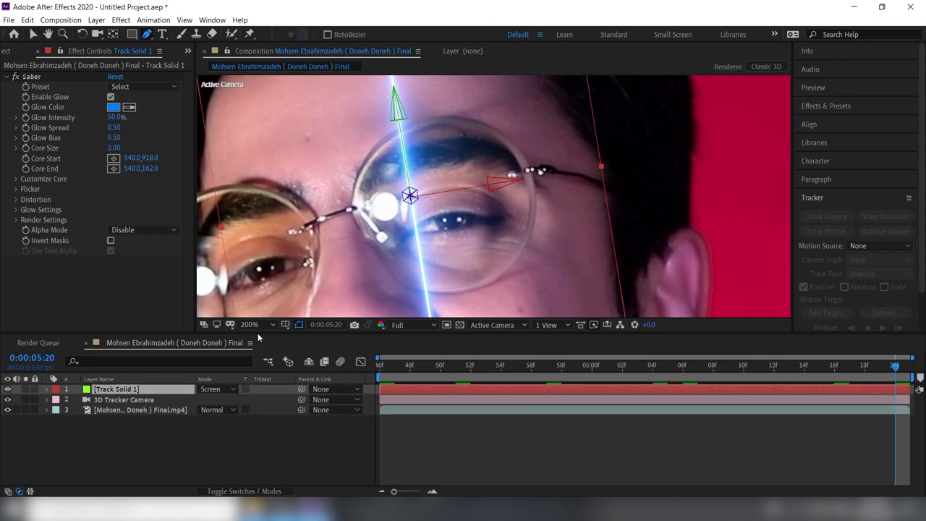
Step: Draw an eight-point closed mask around the right lens rim, then fit the view
left_click(387, 136)
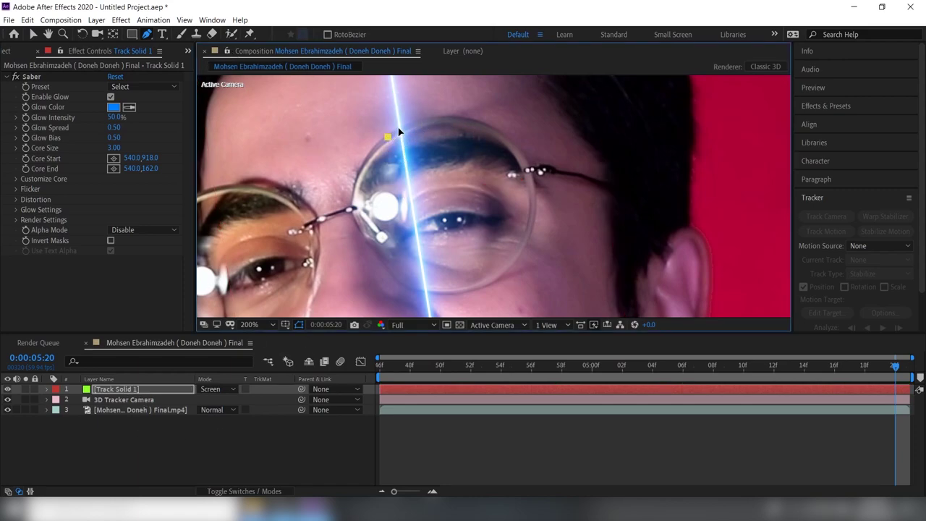
left_click(440, 118)
left_click(526, 157)
left_click(532, 224)
left_click(486, 286)
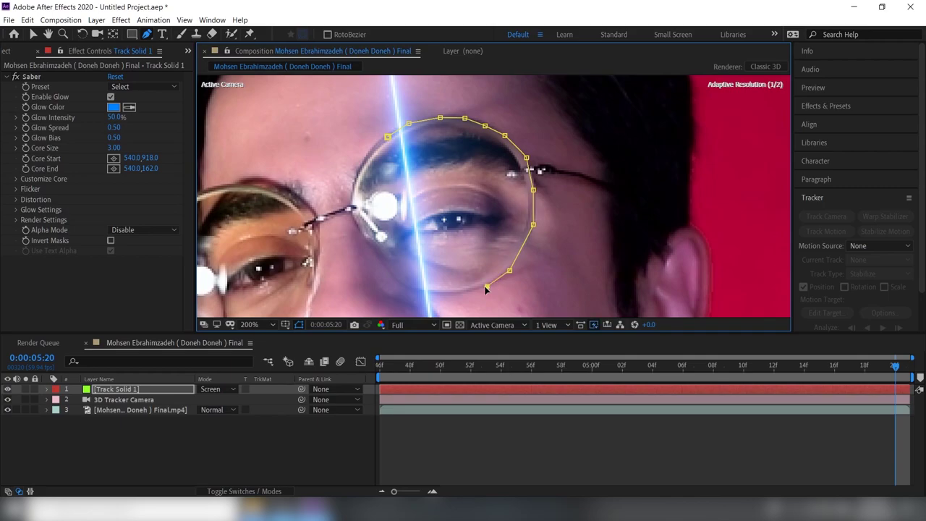
left_click(400, 283)
left_click(381, 268)
left_click(361, 170)
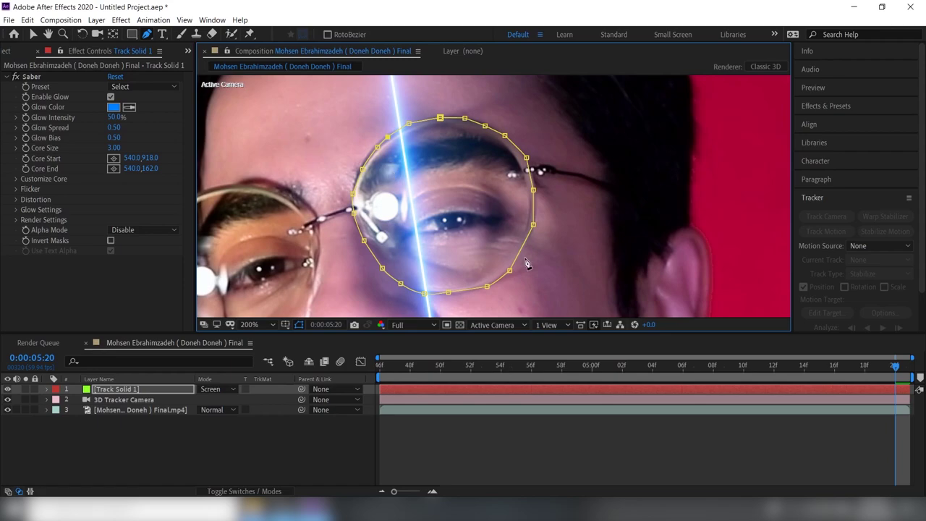
left_click(249, 324)
left_click(264, 121)
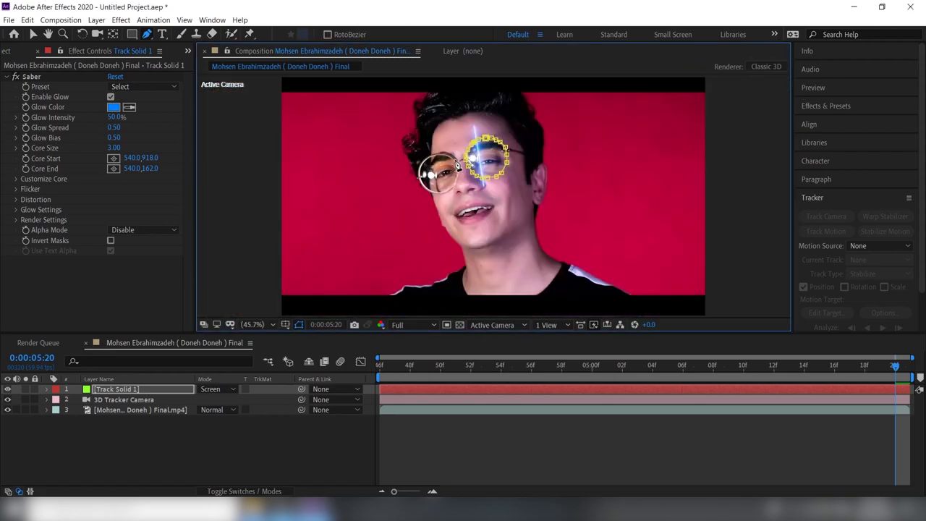
left_click(586, 457)
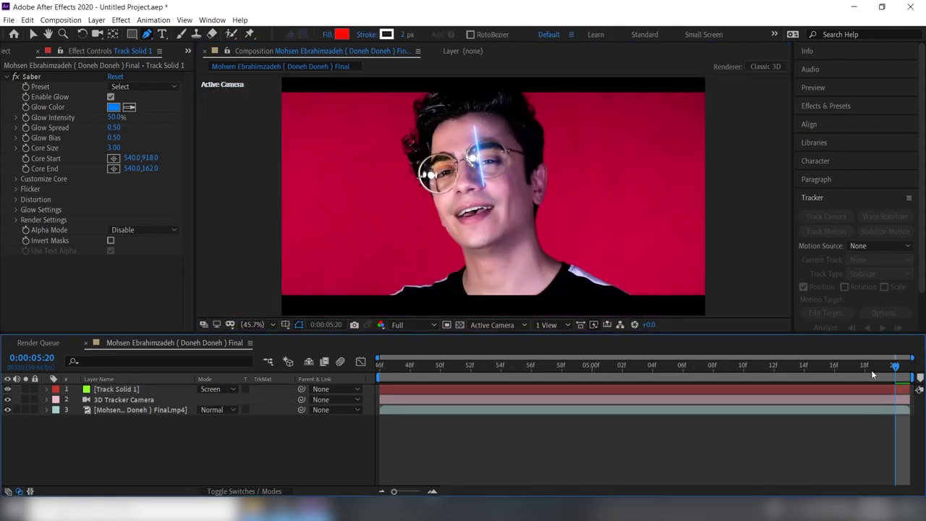
left_click_drag(647, 366, 455, 366)
key("space")
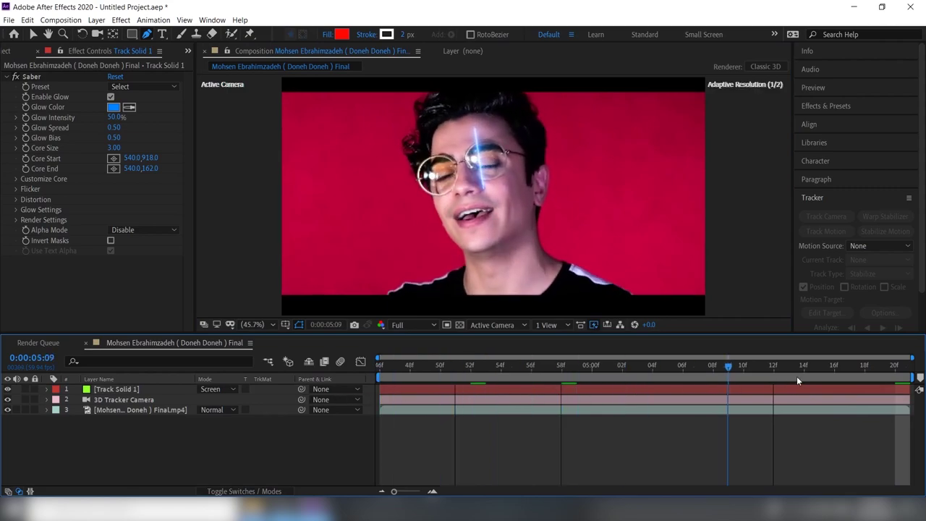
left_click(133, 389)
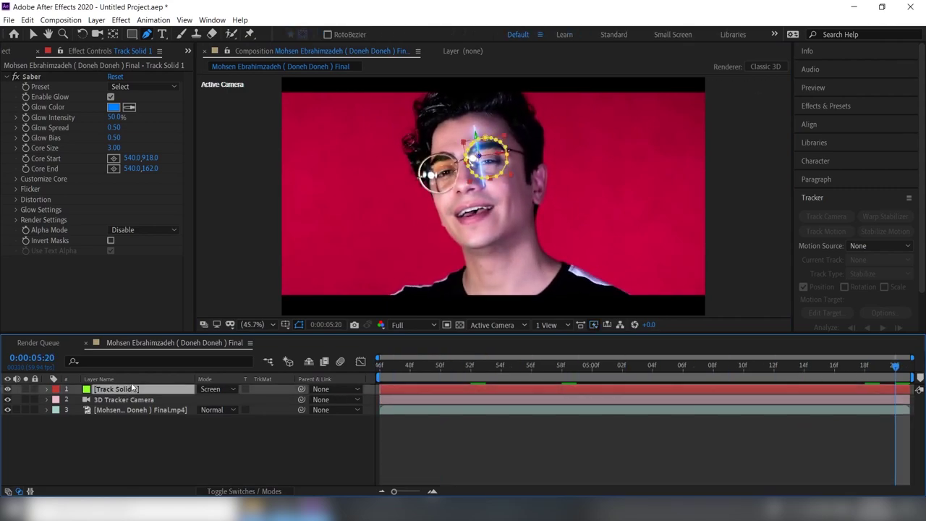
scroll(517, 206, "up", 1)
scroll(472, 123, "up", 2)
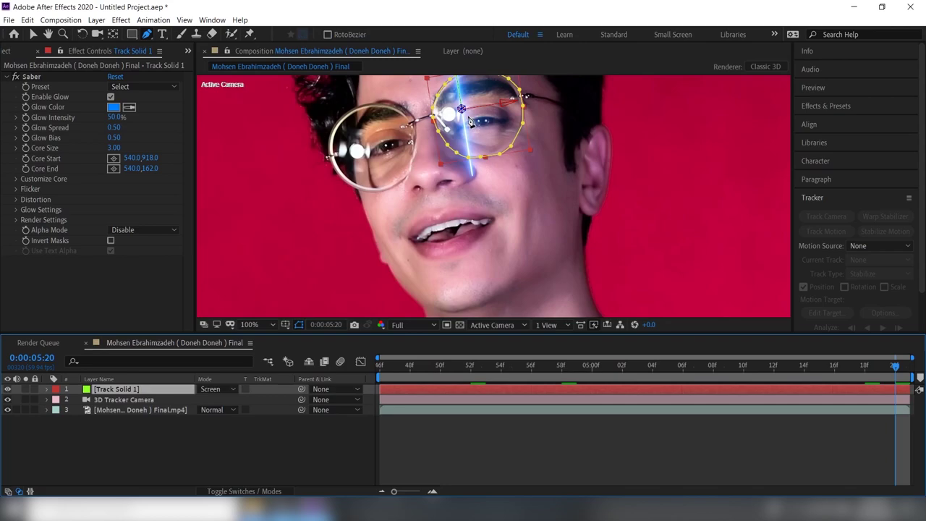
scroll(506, 152, "up", 3)
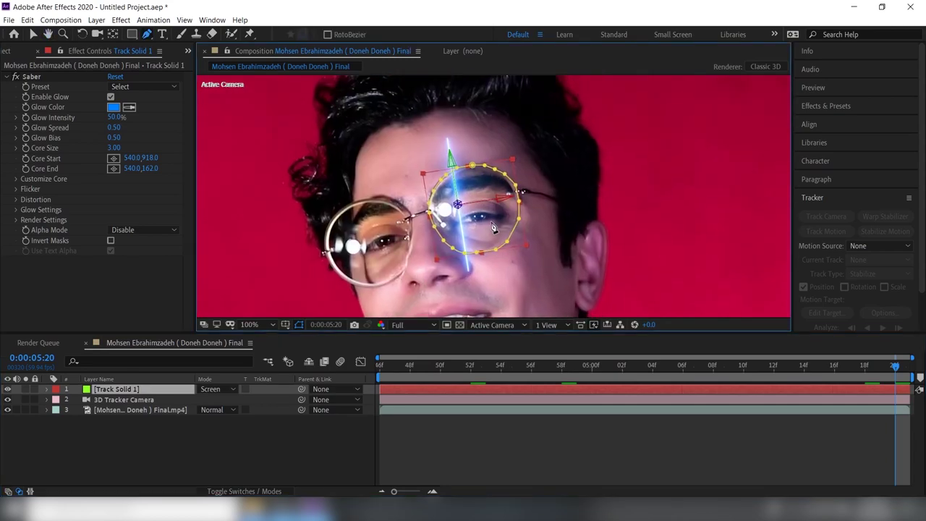
left_click(16, 182)
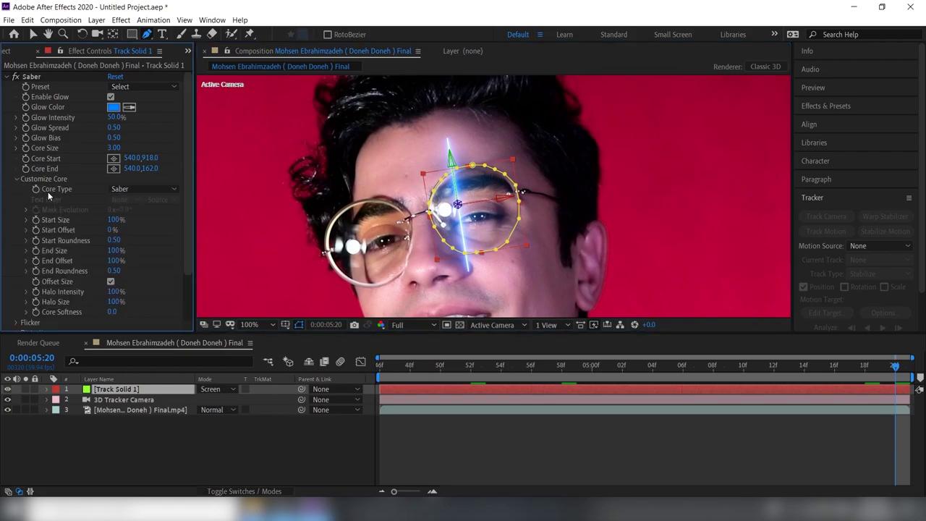
Step: Set Saber's Core Type to Layer Masks and preview the blue neon ring around the lens
left_click(149, 191)
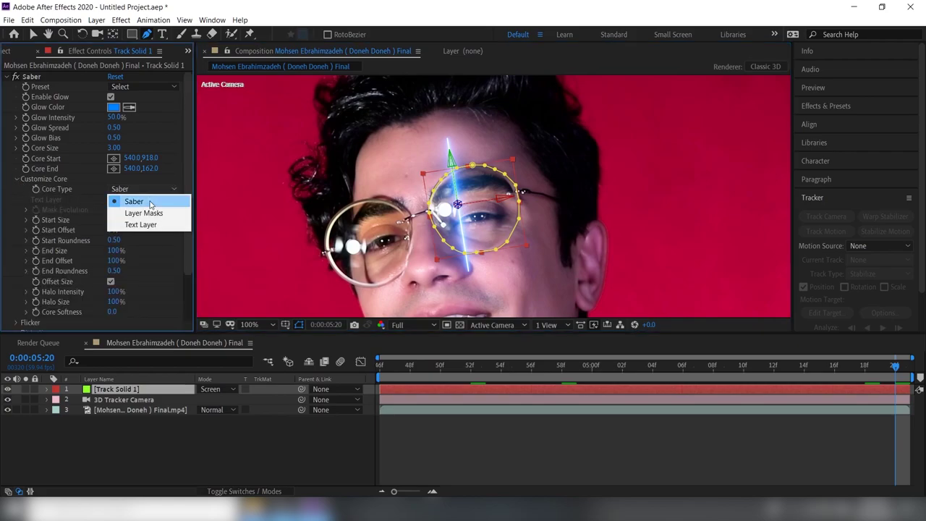
left_click(144, 213)
left_click(523, 449)
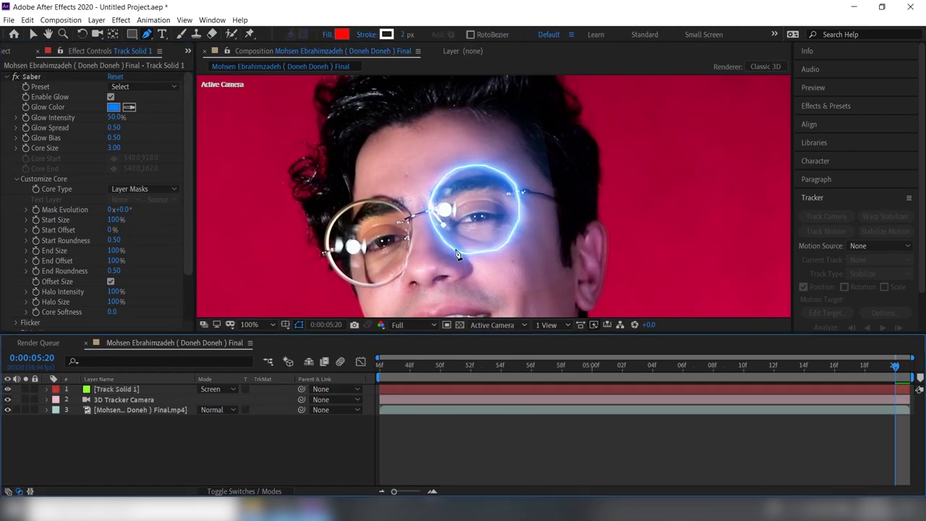
key("space")
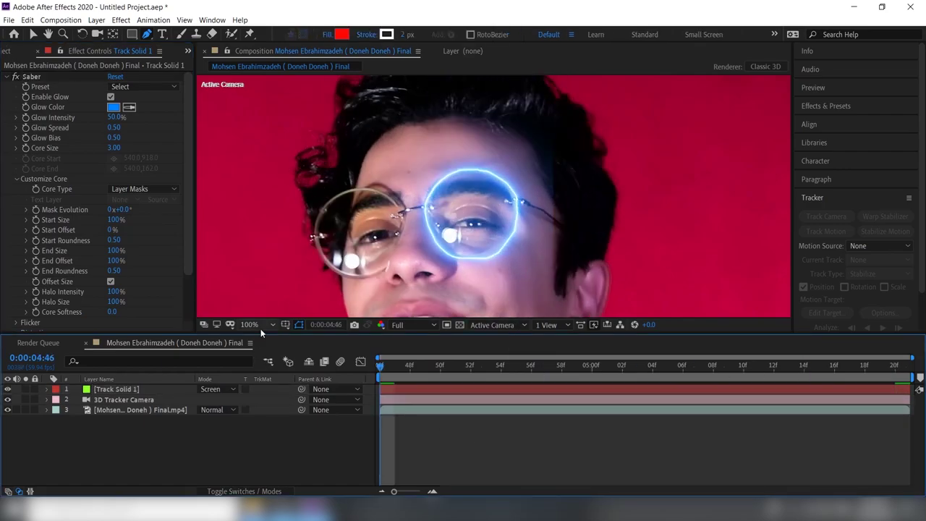
left_click(248, 324)
left_click(272, 110)
left_click(465, 481)
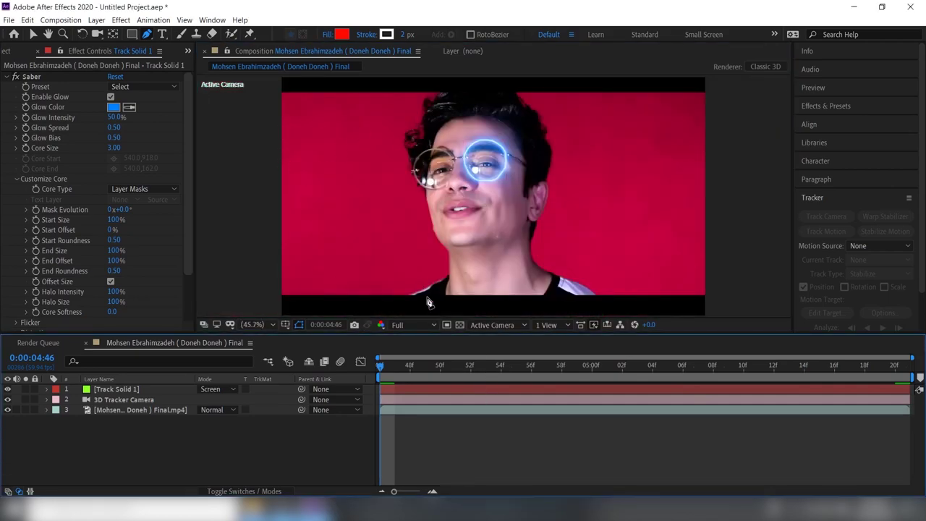
key("space")
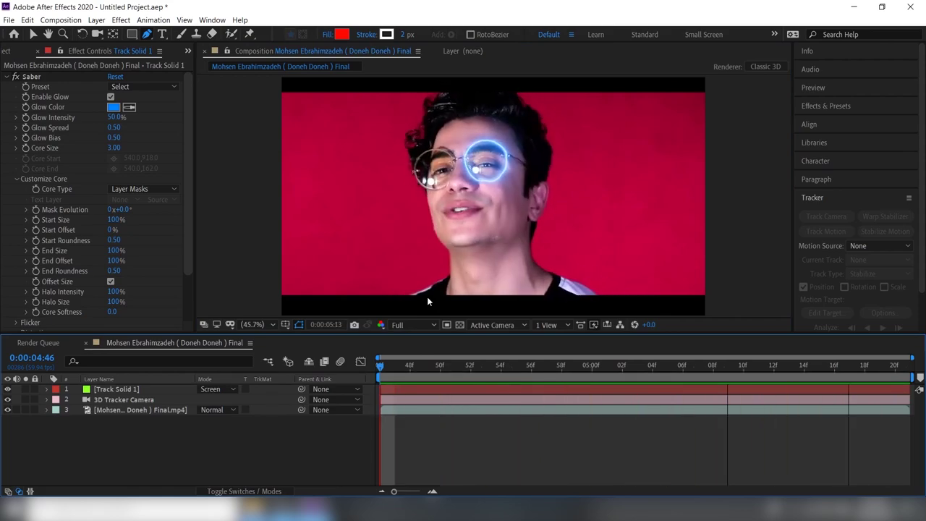
left_click(393, 381)
key("Page_Down")
key("Page_Down")
key("space")
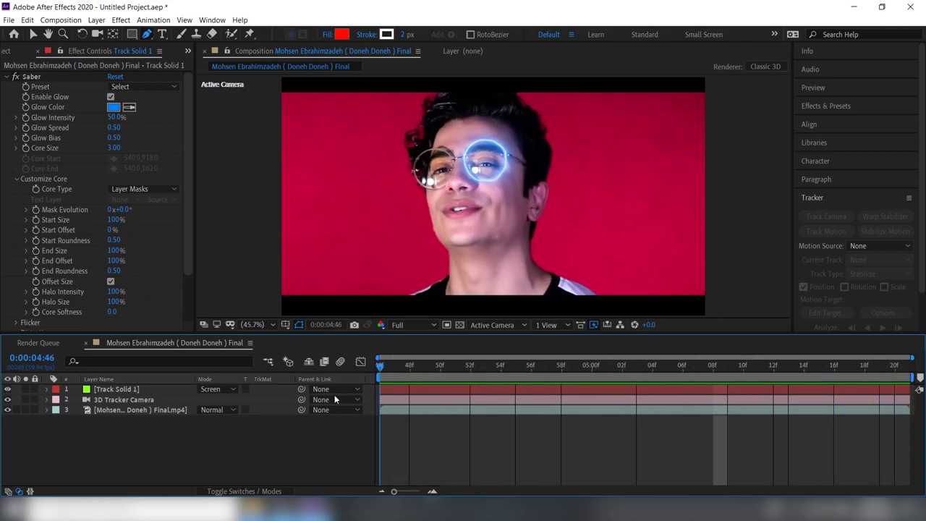
key("space")
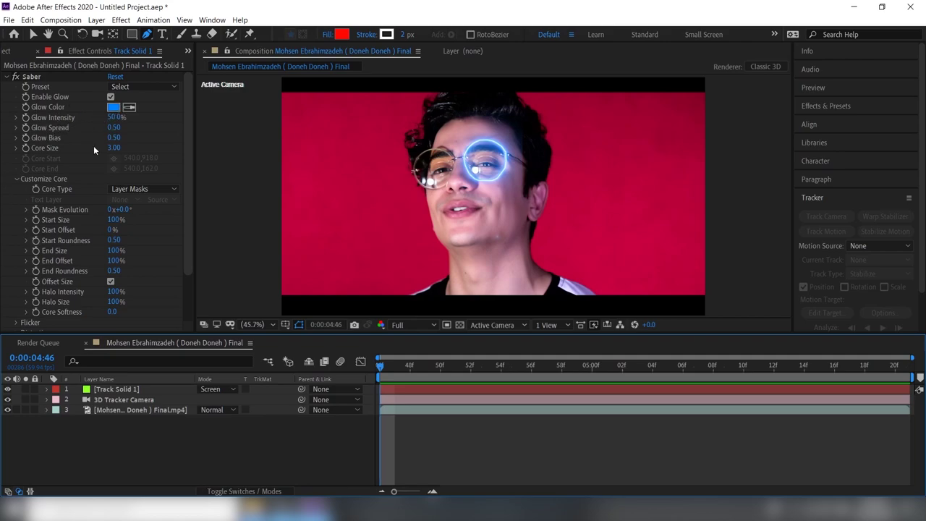
Step: Change Saber's glow colour on Track Solid 1 from blue to golden yellow
left_click(113, 107)
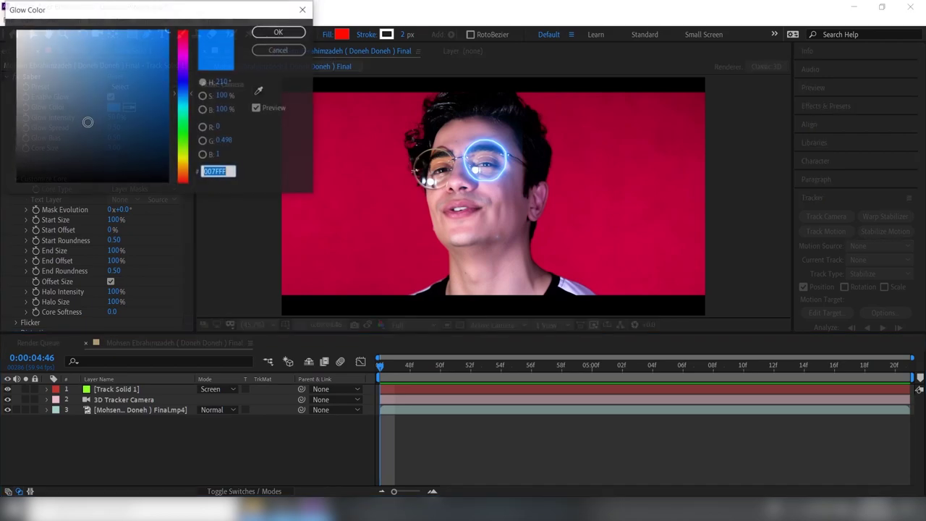
mouse_move(183, 69)
left_mouse_down()
mouse_move(187, 130)
mouse_move(168, 106)
mouse_move(185, 160)
left_mouse_up()
left_click(277, 33)
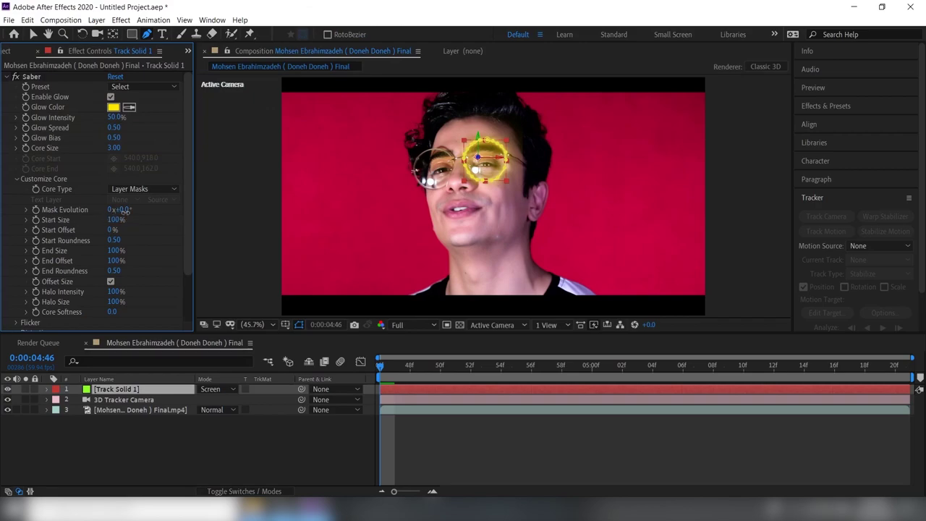
Step: Set Saber's Mask Evolution to 20° and the ring's Start Size to 22%
left_click_drag(123, 209, 135, 210)
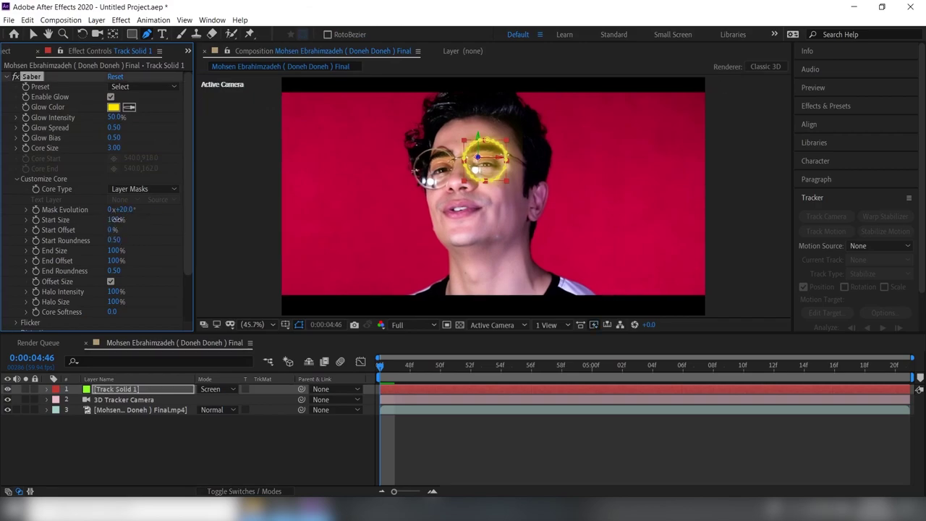
left_click_drag(116, 220, 36, 219)
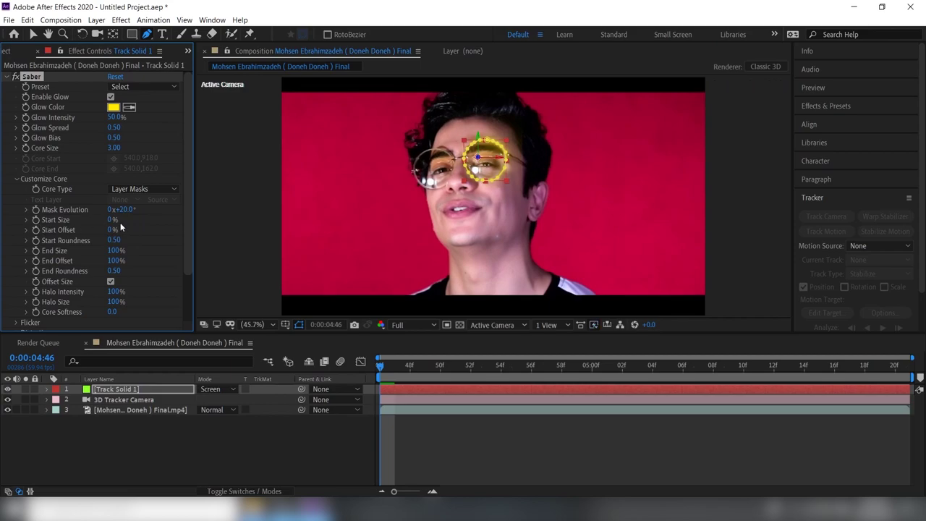
mouse_move(107, 223)
left_mouse_down()
mouse_move(199, 210)
mouse_move(267, 216)
mouse_move(38, 211)
left_mouse_up()
Step: At the shot's end (0:00:05:20), raise Mask Evolution to 1x+137° so the glow sweeps around the lens
left_click_drag(394, 376, 895, 372)
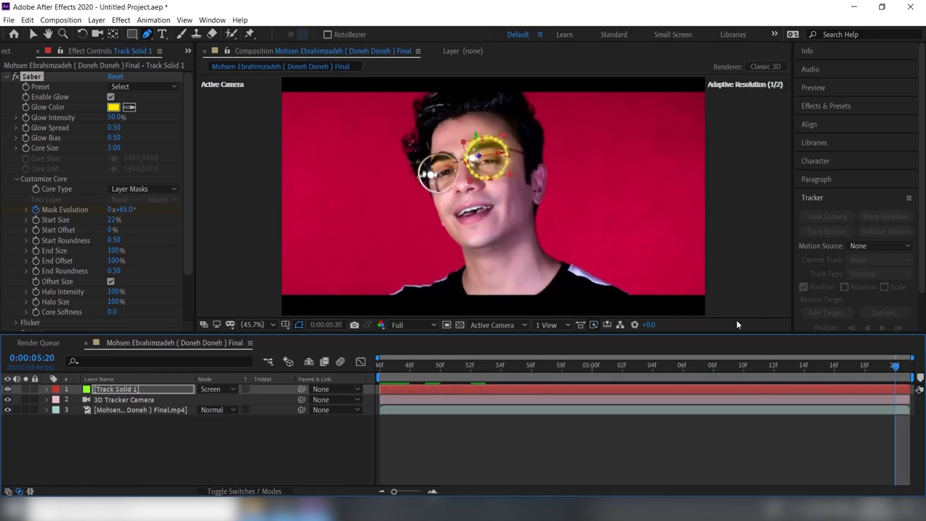
left_click_drag(123, 210, 344, 193)
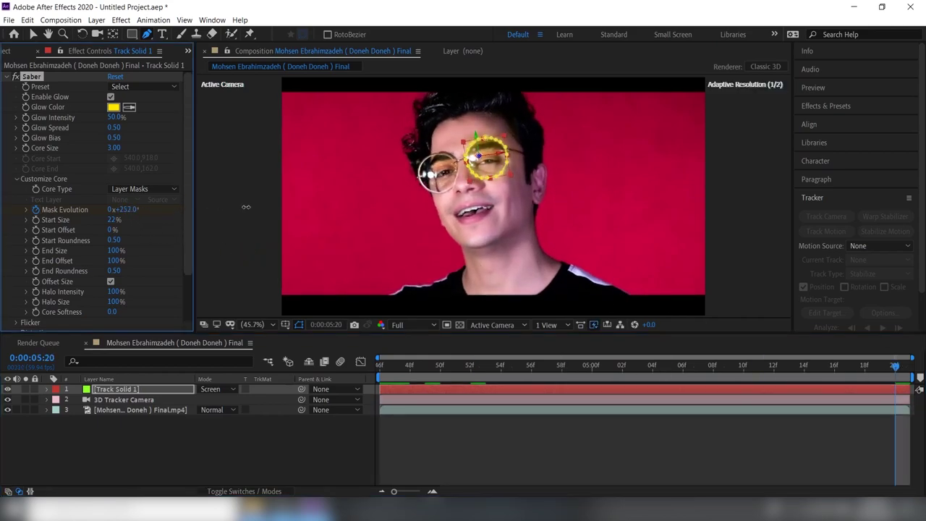
left_click(739, 455)
key("space")
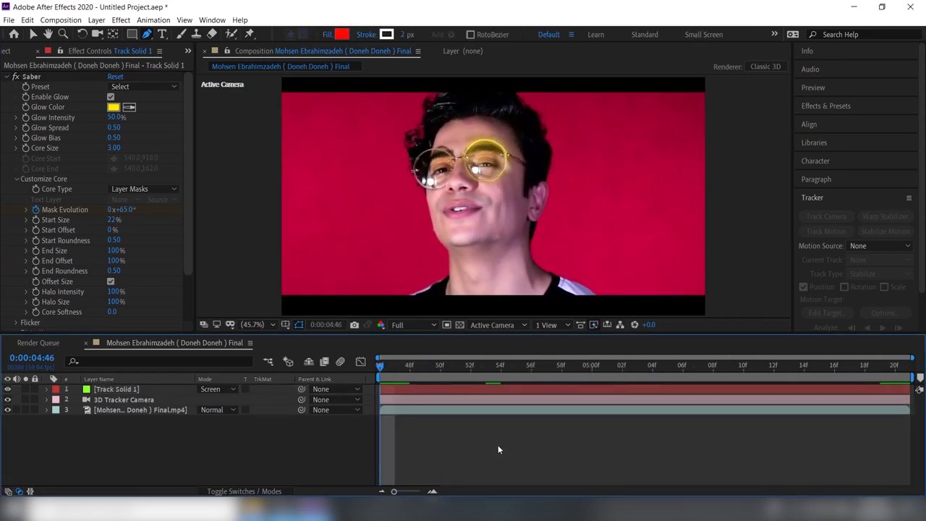
scroll(37, 262, "down", 3)
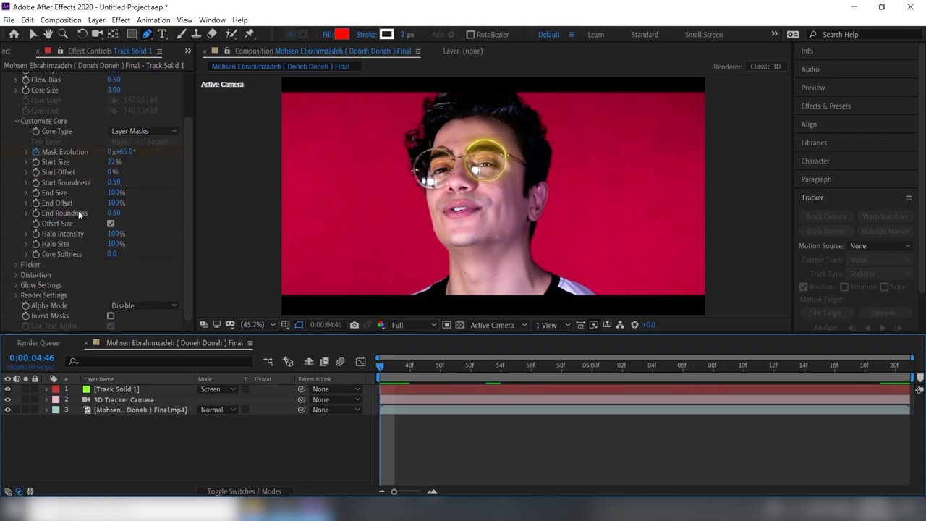
key("space")
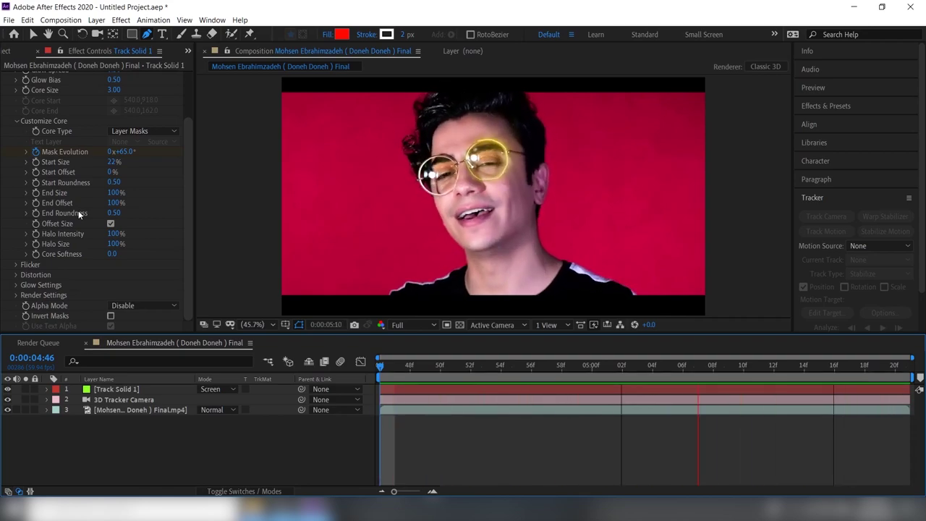
key("space")
key("space")
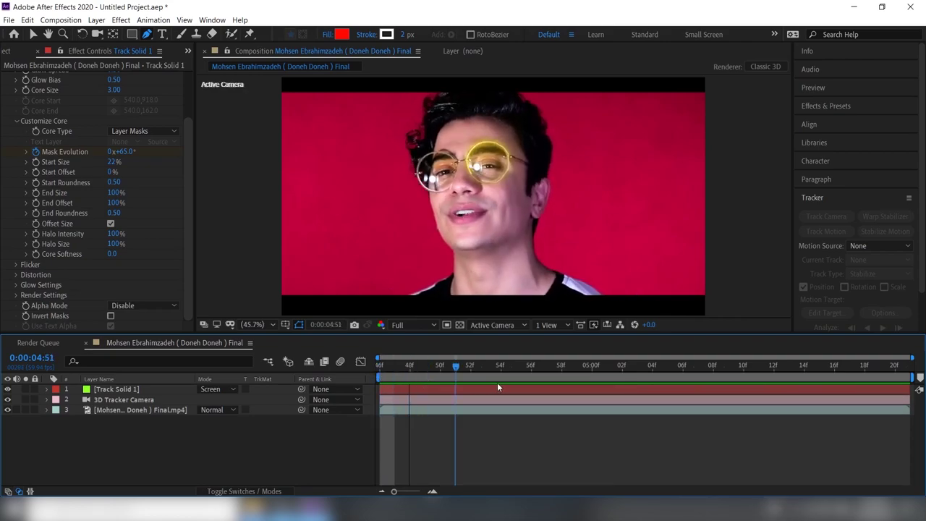
mouse_move(827, 368)
left_mouse_down()
mouse_move(393, 380)
mouse_move(894, 385)
left_mouse_up()
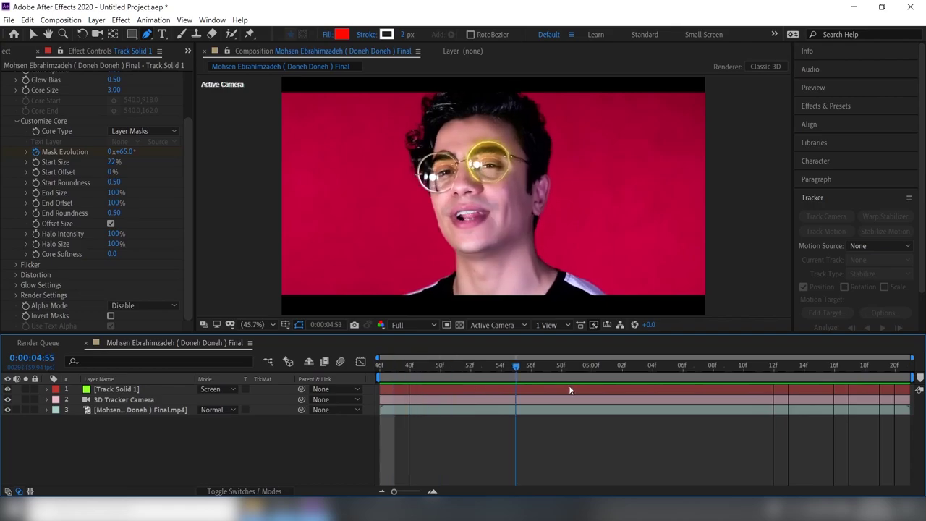